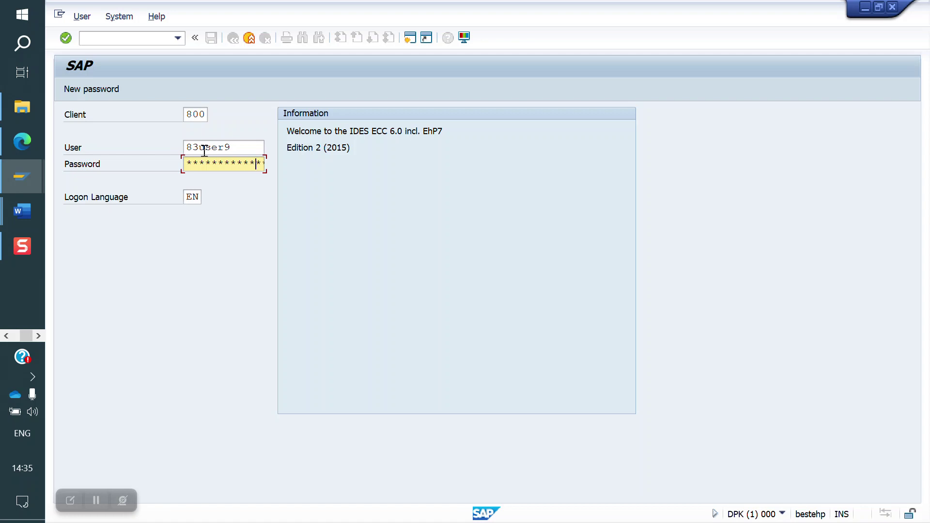
# Log on to client 800 and decline the detailed description of the connection error
pyautogui.press('Return')
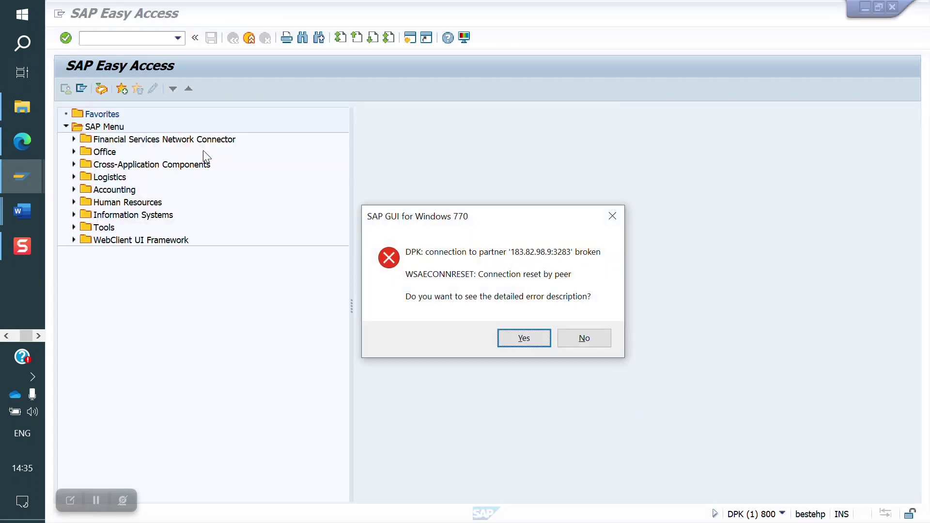
pyautogui.press('Tab')
pyautogui.press('Return')
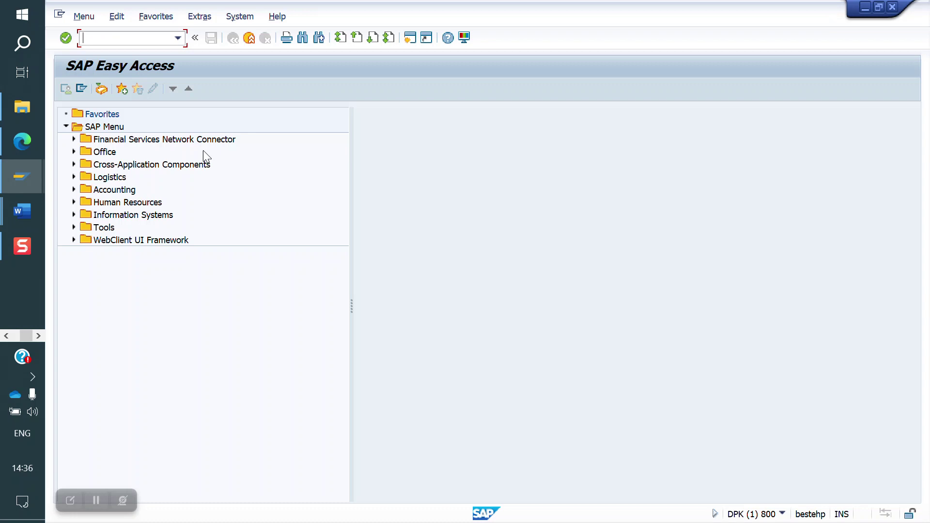
# Open material creation with transaction MM01 and enter 50065560 as the material to copy from
pyautogui.write('/nmm01')
pyautogui.press('Return')
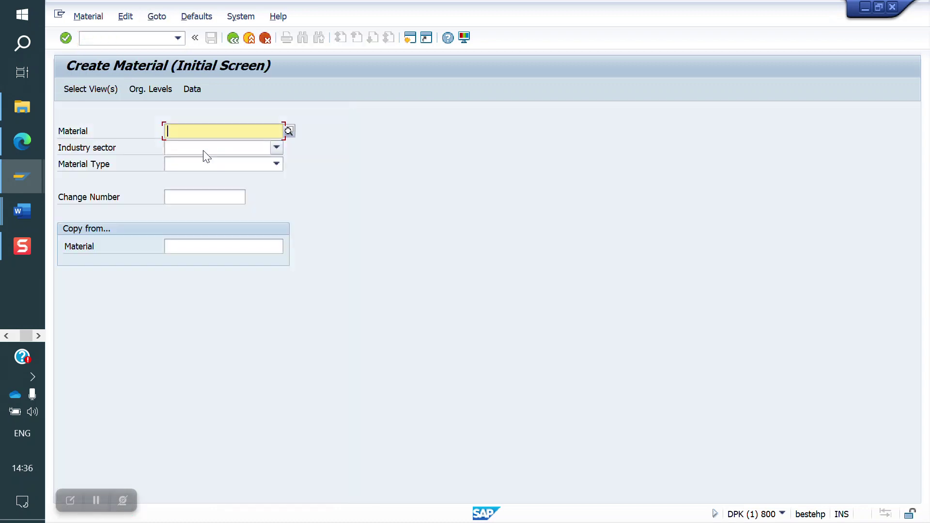
pyautogui.press('Tab')
pyautogui.press('Tab')
pyautogui.press('Tab')
pyautogui.press('Tab')
pyautogui.press('Tab')
pyautogui.press('Tab')
pyautogui.press('Tab')
pyautogui.press('Tab')
pyautogui.press('Tab')
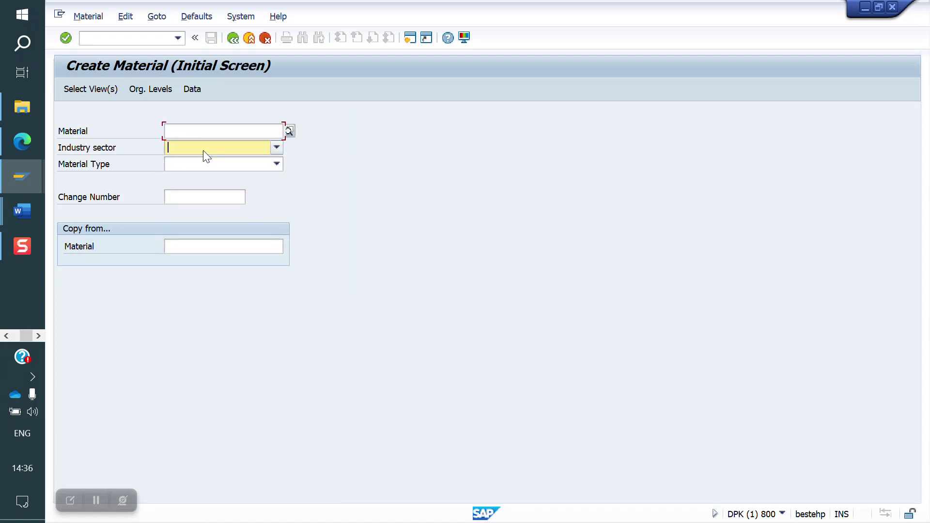
pyautogui.press('Down')
pyautogui.press('Return')
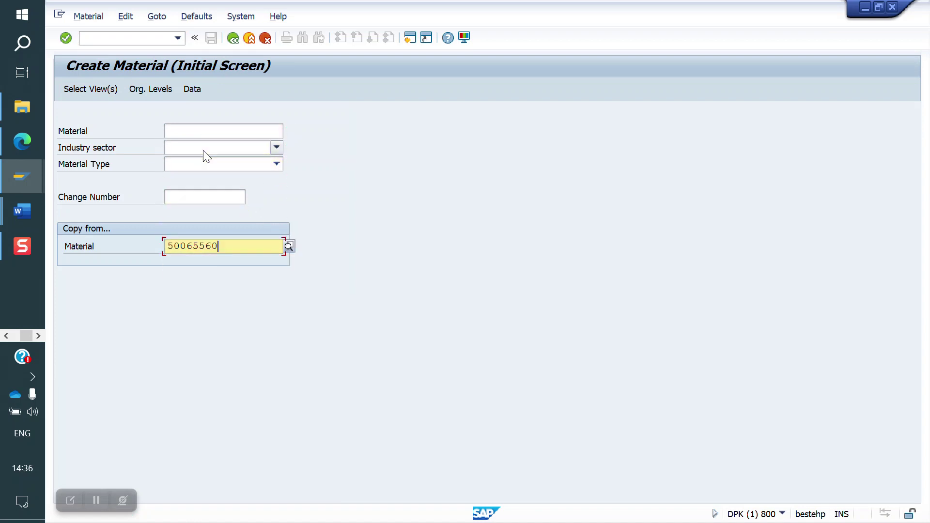
pyautogui.press('Return')
# Set the industry sector to Food and Related Products and the material type to FERT Finished goods
pyautogui.click(216, 148)
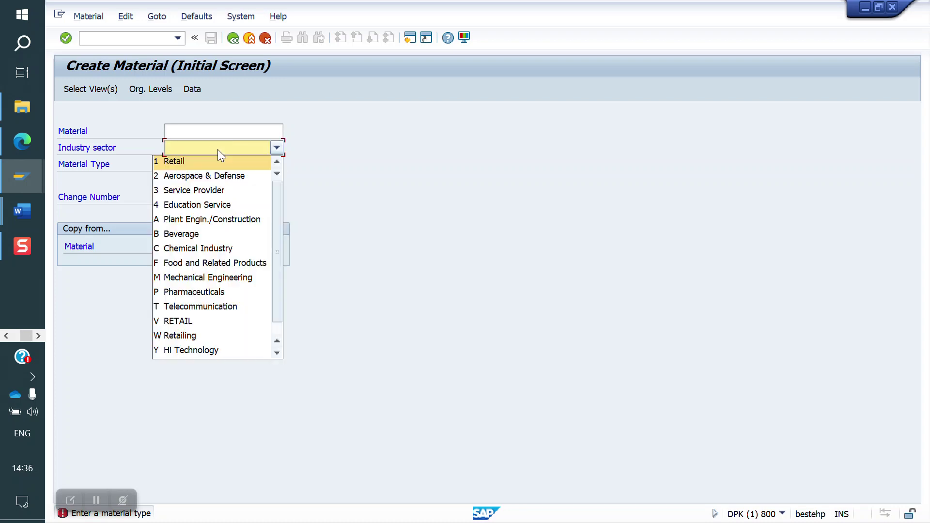
pyautogui.click(190, 262)
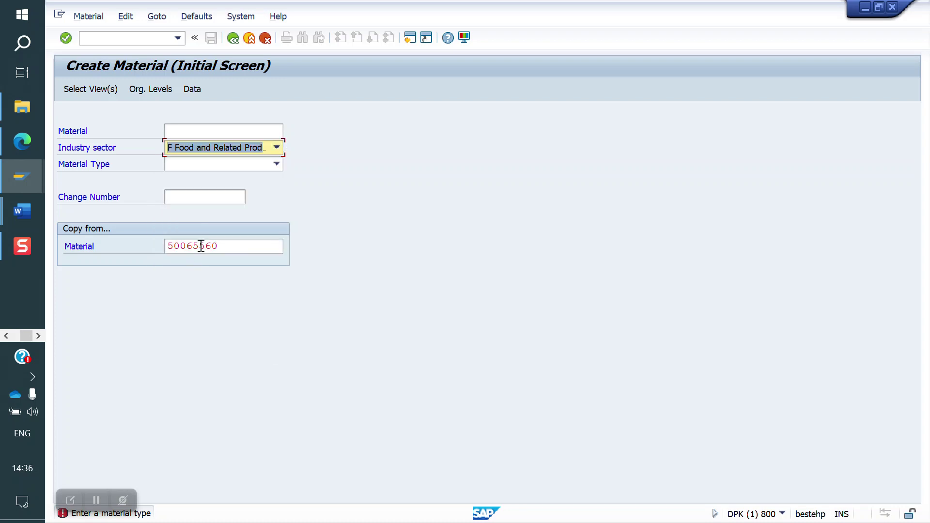
pyautogui.click(277, 164)
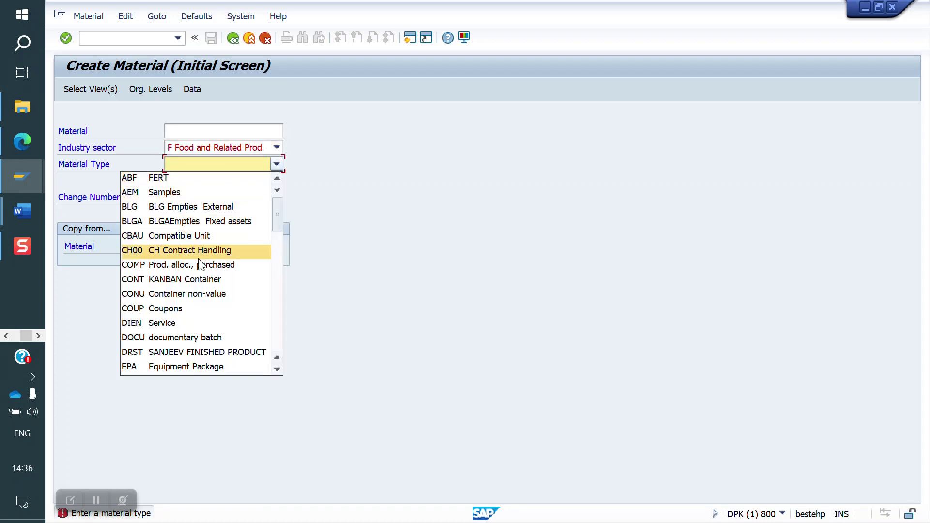
pyautogui.press('f')
pyautogui.press('Return')
pyautogui.press('Return')
pyautogui.press('Return')
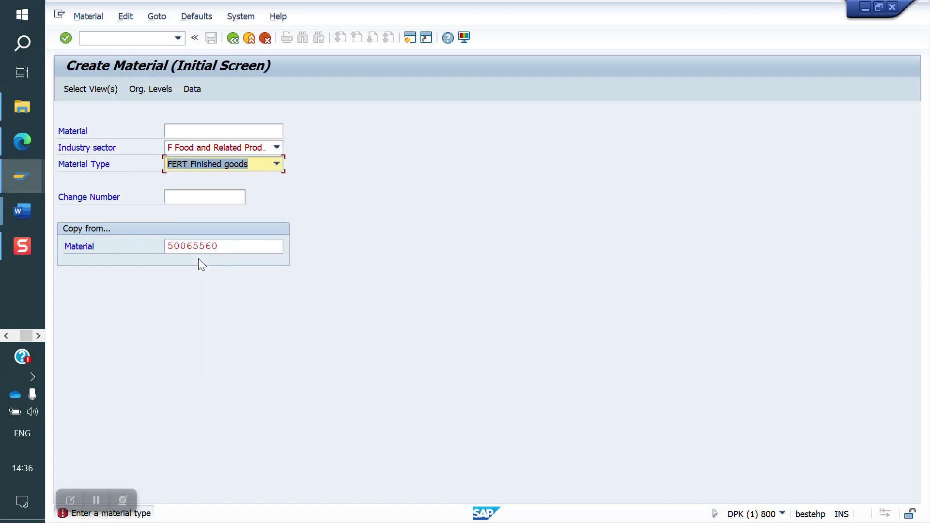
# Set the organizational levels to plant YO10, storage location FG01, sales organization YO10 and distribution channel YD
pyautogui.press('Down')
pyautogui.press('Down')
pyautogui.press('Return')
pyautogui.press('Tab')
pyautogui.press('Down')
pyautogui.press('Down')
pyautogui.press('Return')
pyautogui.press('Tab')
pyautogui.press('Down')
pyautogui.press('Down')
pyautogui.press('Return')
pyautogui.press('Tab')
pyautogui.press('Down')
pyautogui.press('Down')
pyautogui.press('Return')
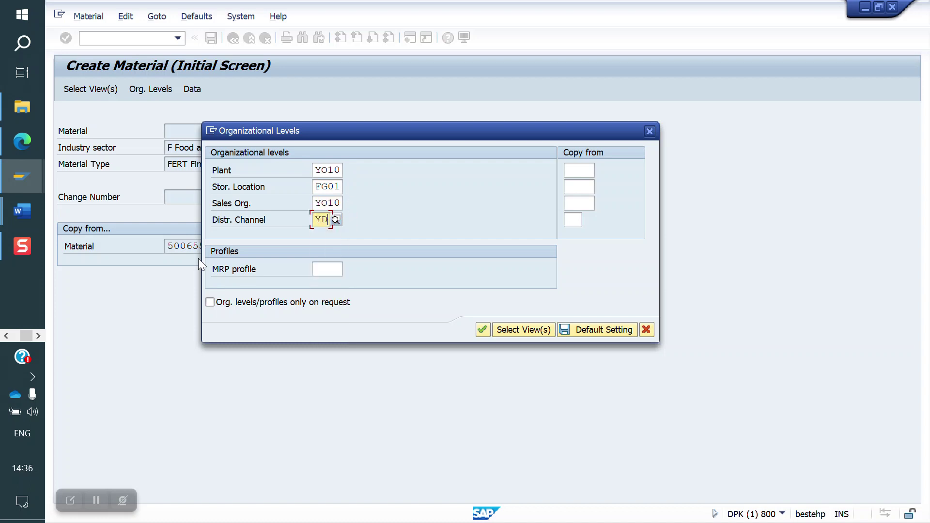
# Fill in the copy-from plant, storage location, sales organization and distribution channel, and continue to the material's basic data
pyautogui.click(568, 171)
pyautogui.press('Down')
pyautogui.press('Down')
pyautogui.press('Return')
pyautogui.press('Tab')
pyautogui.press('Down')
pyautogui.press('Down')
pyautogui.press('Return')
pyautogui.press('Tab')
pyautogui.press('Down')
pyautogui.press('Down')
pyautogui.press('Return')
pyautogui.press('Tab')
pyautogui.press('Down')
pyautogui.press('Down')
pyautogui.press('Return')
pyautogui.press('Return')
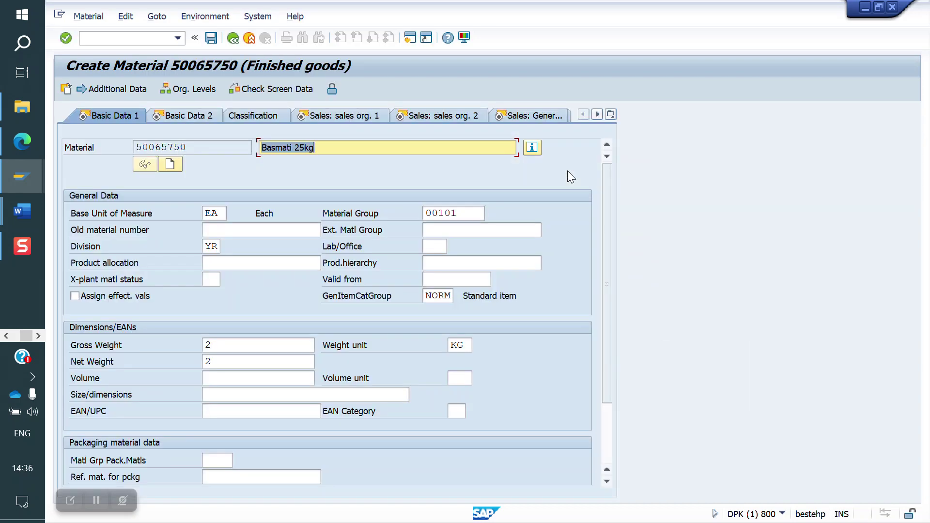
# Accept the copied data of every view from Basic Data 1 through Costing 2 and save the new material
pyautogui.press('Return')
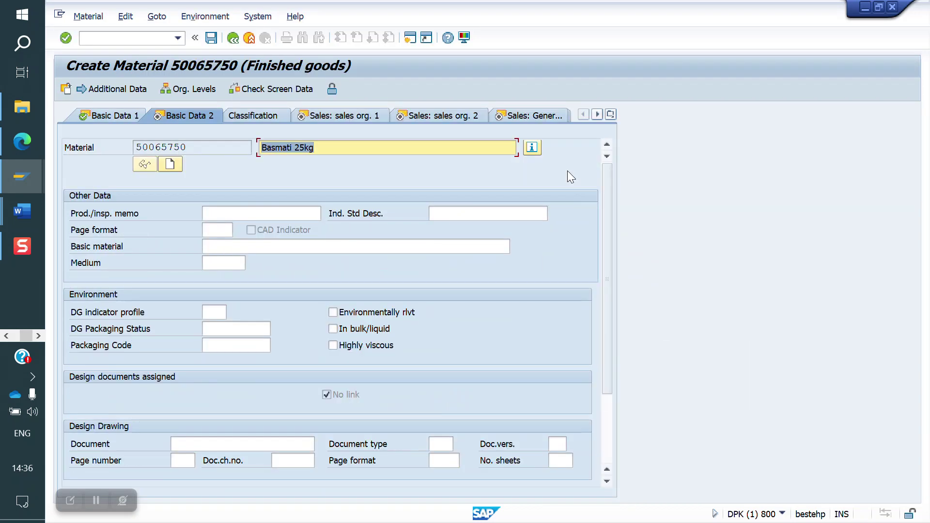
pyautogui.press('Return')
pyautogui.press('Return')
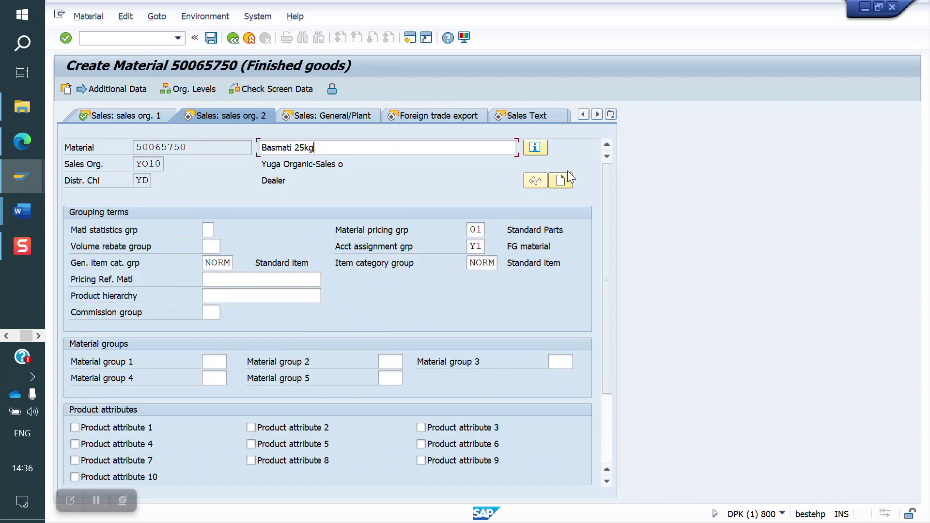
pyautogui.press('Return')
pyautogui.press('Return')
pyautogui.press('Return')
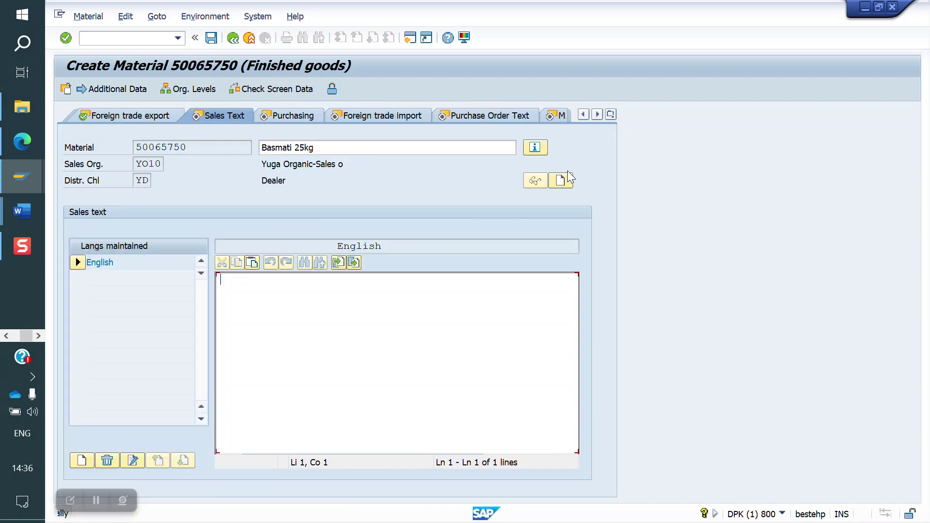
pyautogui.press('Return')
pyautogui.press('Return')
pyautogui.press('Return')
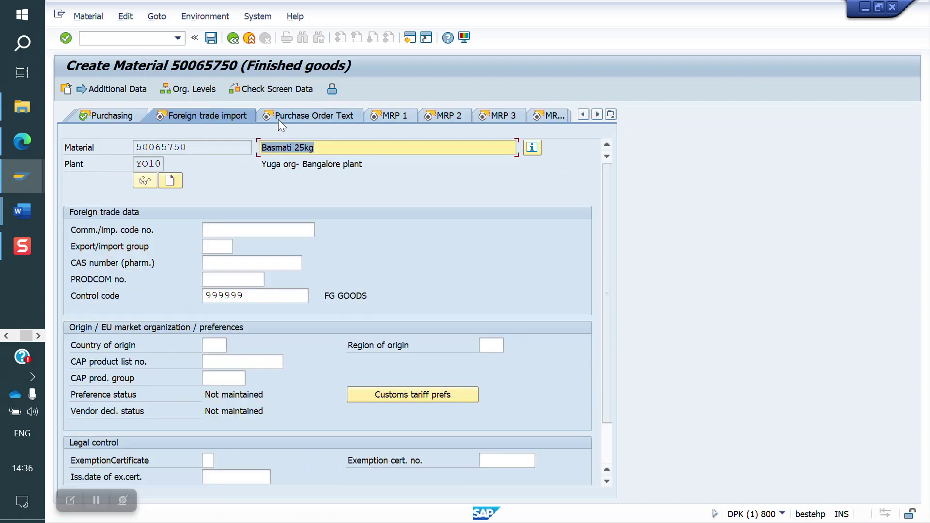
pyautogui.press('Return')
pyautogui.press('Return')
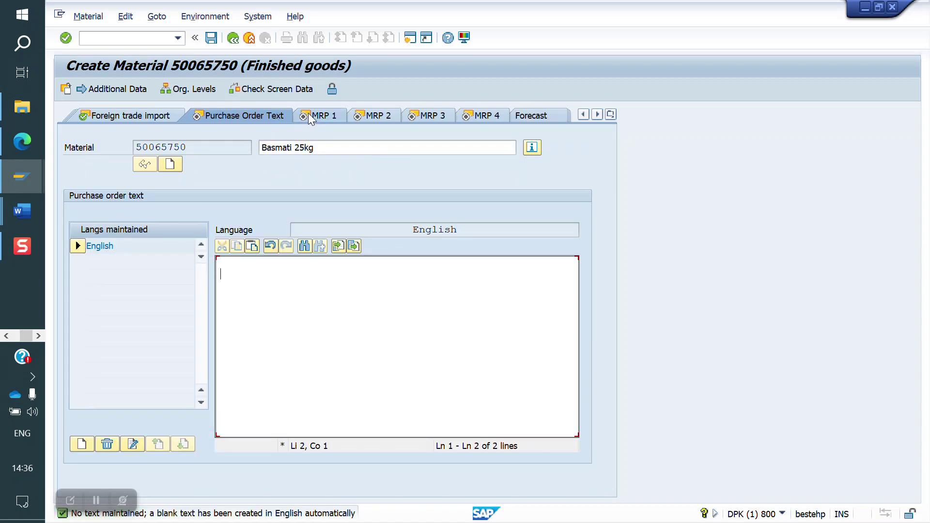
pyautogui.press('Return')
pyautogui.press('Return')
pyautogui.press('Return')
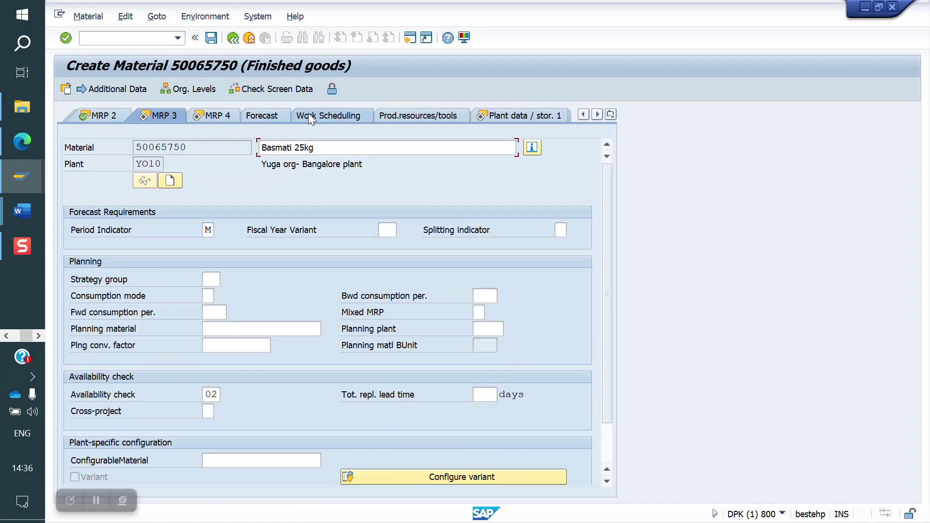
pyautogui.press('Return')
pyautogui.press('Return')
pyautogui.press('Return')
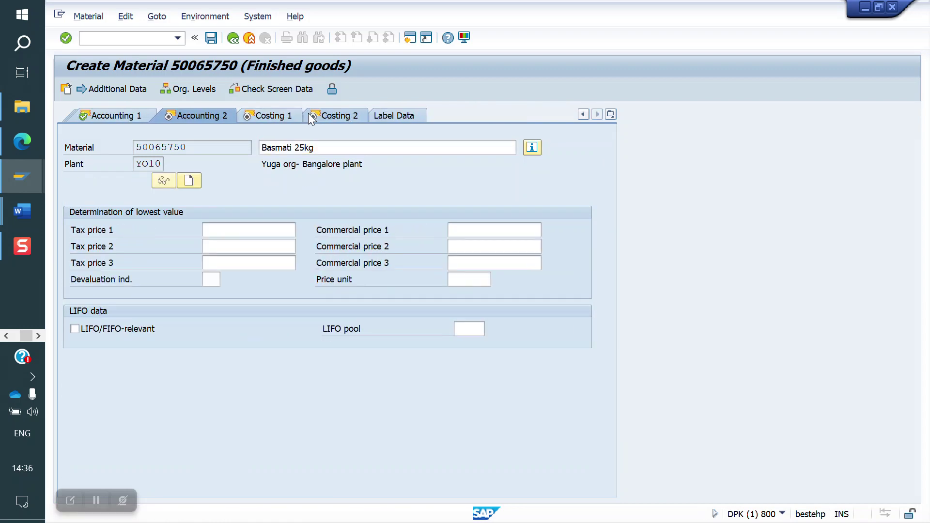
pyautogui.press('Return')
pyautogui.press('Return')
pyautogui.press('Return')
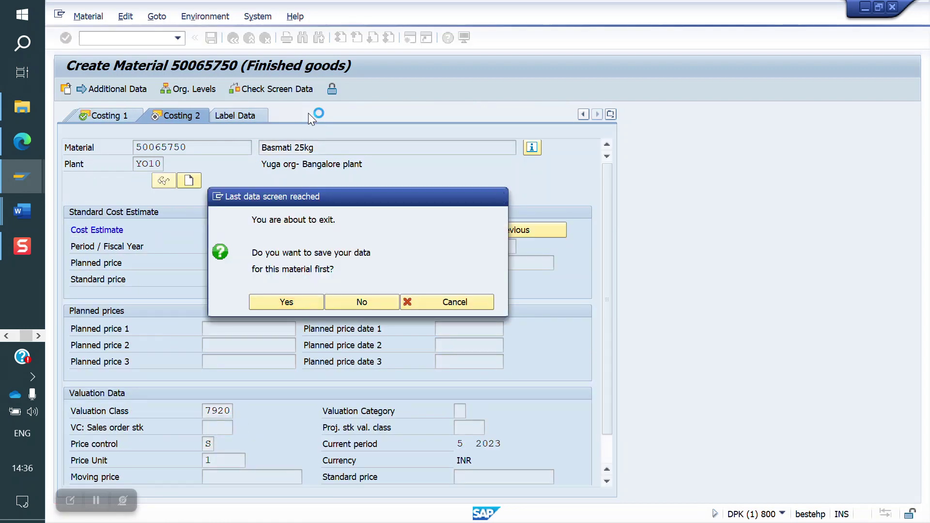
pyautogui.press('Return')
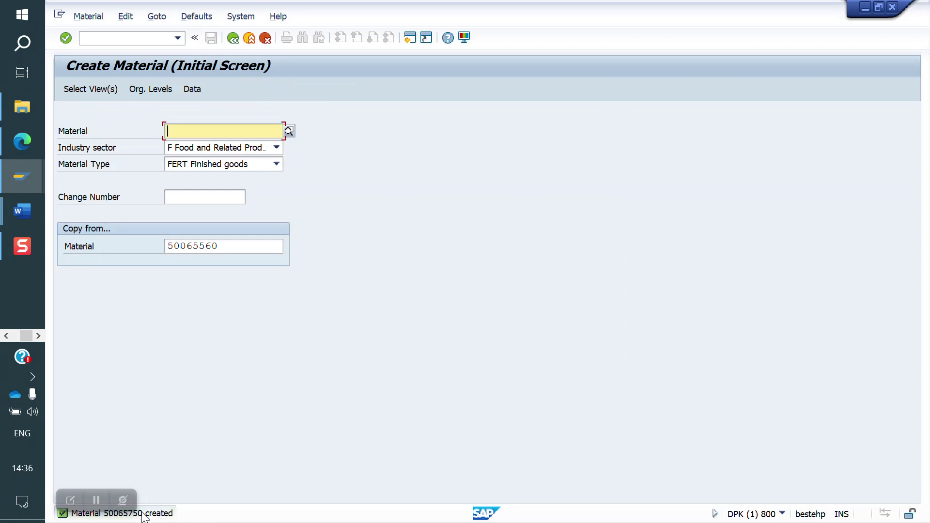
# Open material display with transaction MM03 and copy the new material's number
pyautogui.hotkey('shift', 'F10')
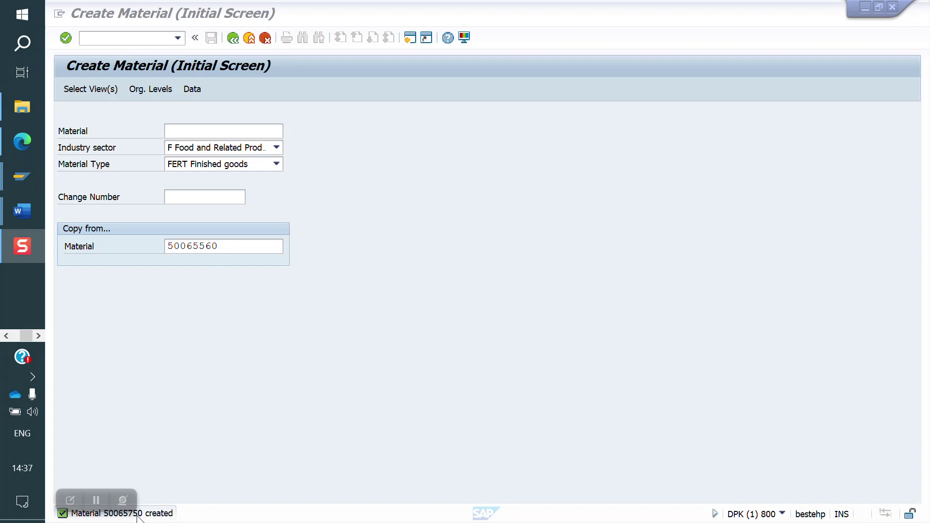
pyautogui.click(124, 38)
pyautogui.write('/nmm03')
pyautogui.press('Return')
pyautogui.hotkey('ctrl', 'c')
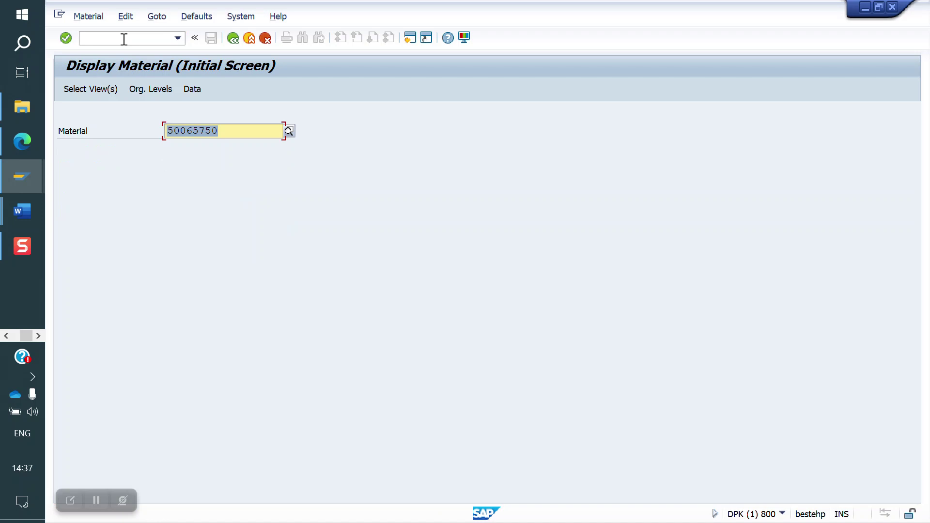
# Start a goods receipt with transaction MB1C using movement type 561, plant YO10 and storage location FG01
pyautogui.click(124, 39)
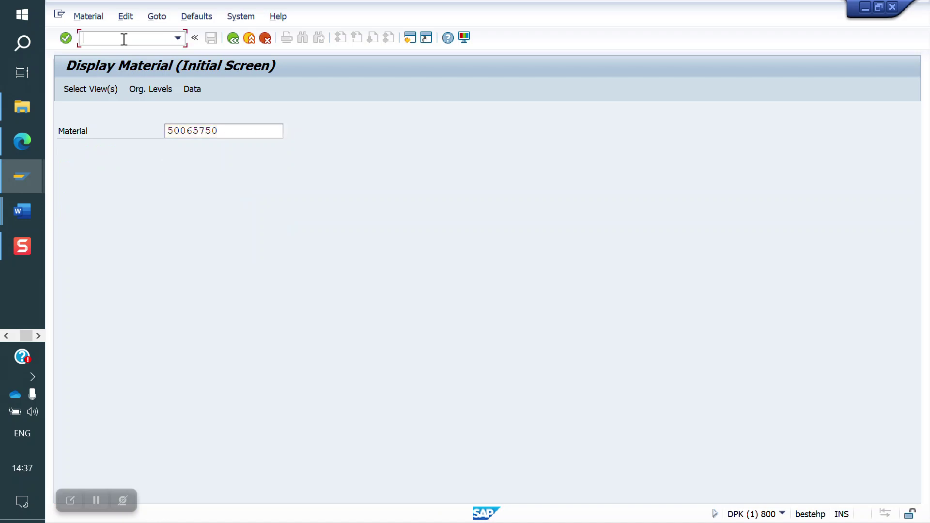
pyautogui.write('/nmb1c')
pyautogui.press('Return')
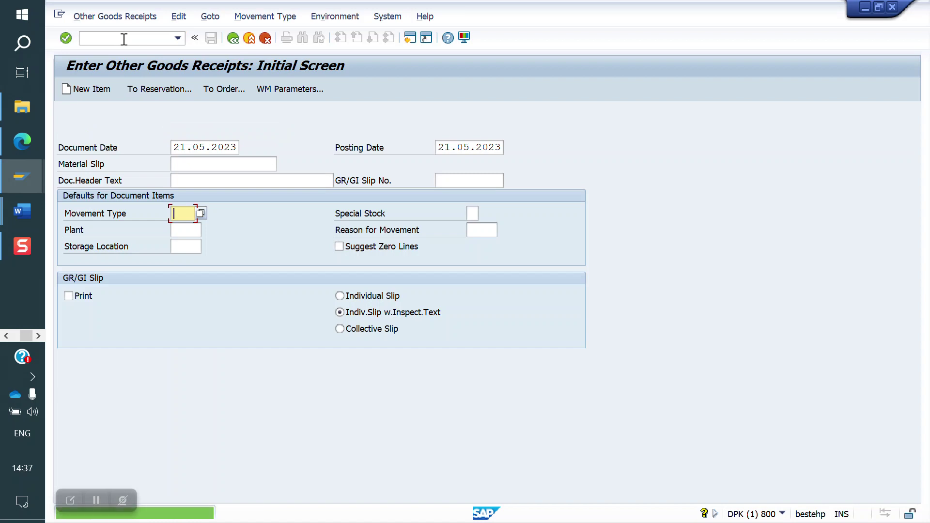
pyautogui.press('Down')
pyautogui.press('Tab')
pyautogui.press('Down')
pyautogui.press('Tab')
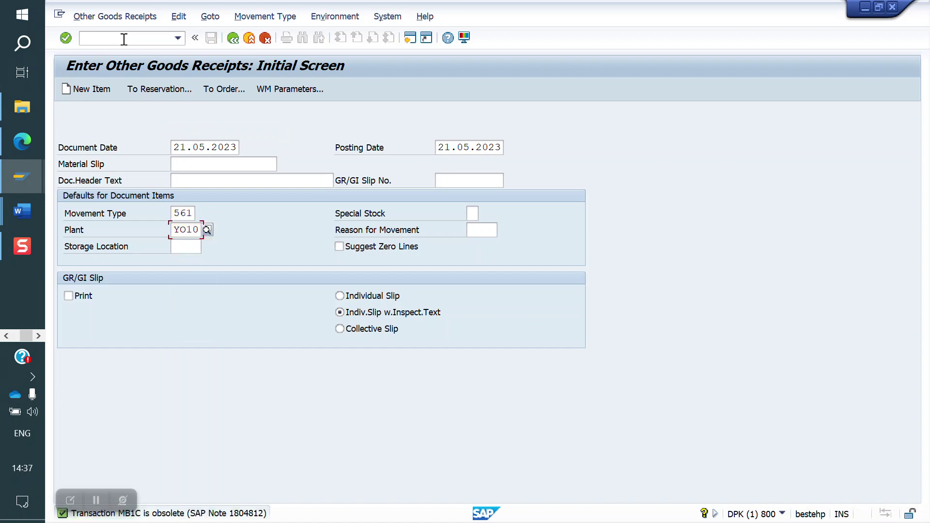
pyautogui.press('Down')
pyautogui.press('Return')
pyautogui.press('Return')
# Enter material 50065750 with quantity 2 as the first receipt item and post the document
pyautogui.write('50065750')
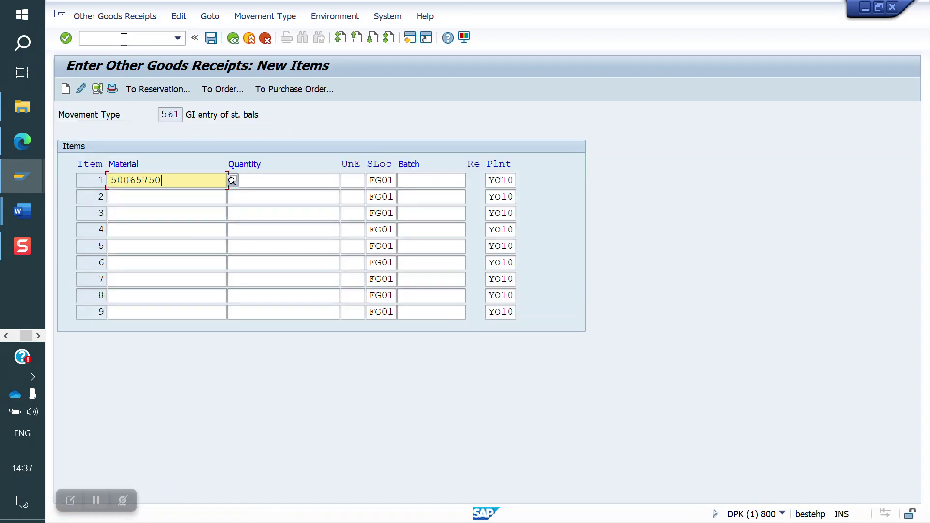
pyautogui.press('Return')
pyautogui.write('2')
pyautogui.press('Return')
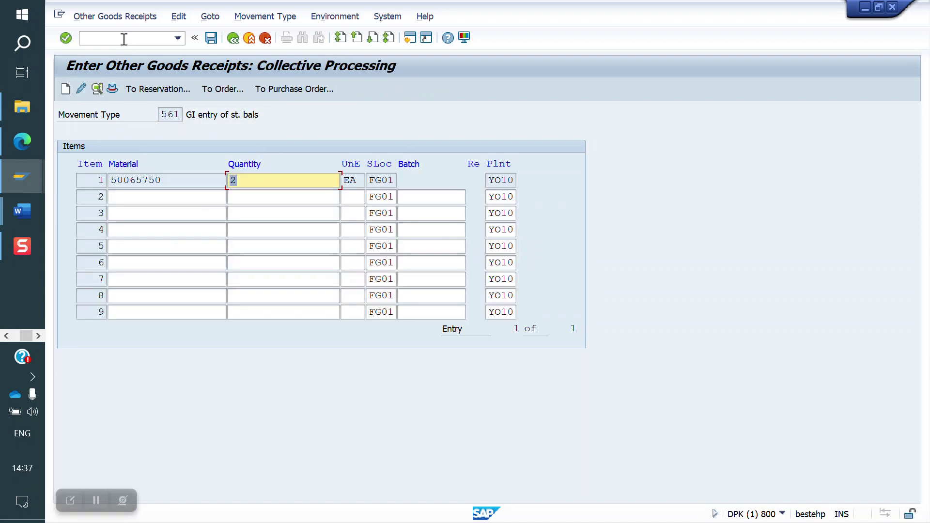
pyautogui.click(211, 38)
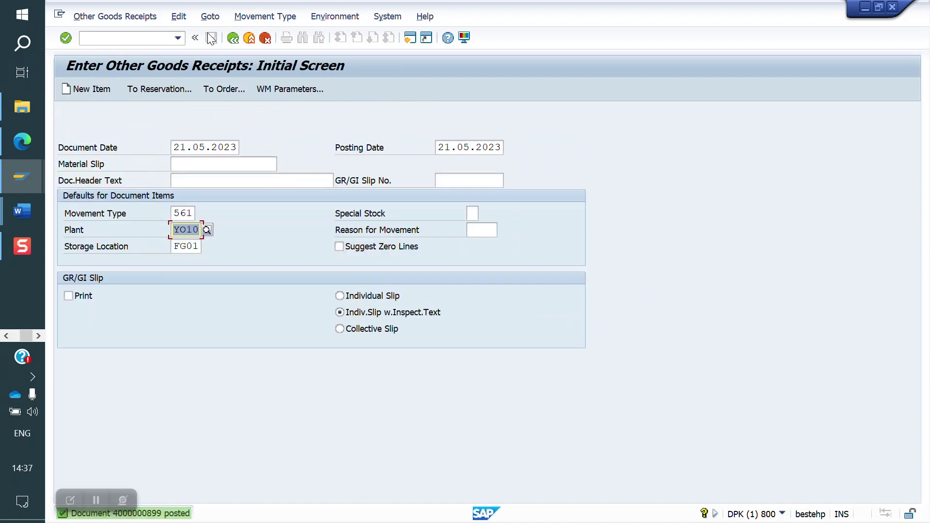
# Display the stock overview of material 50065750 with transaction MMBE and check its unrestricted stock in FG01
pyautogui.click(114, 41)
pyautogui.write('/nmmbe')
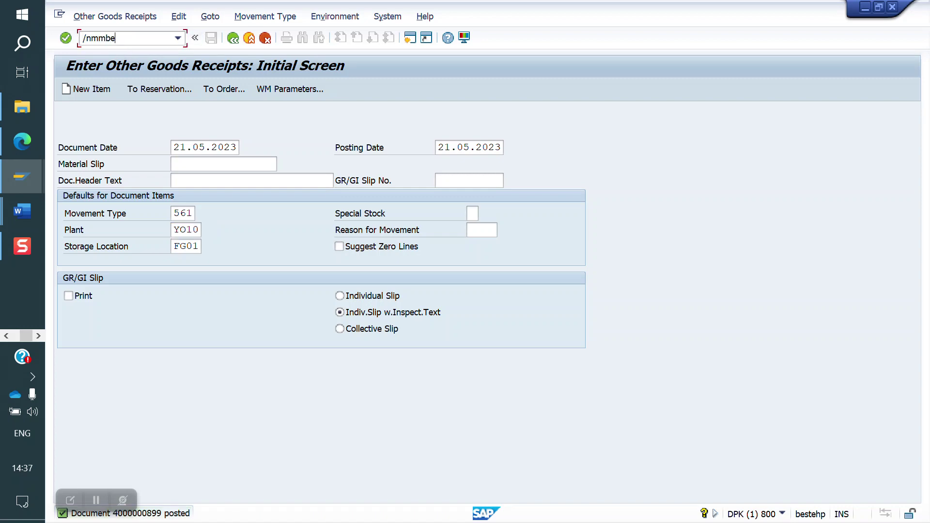
pyautogui.press('Return')
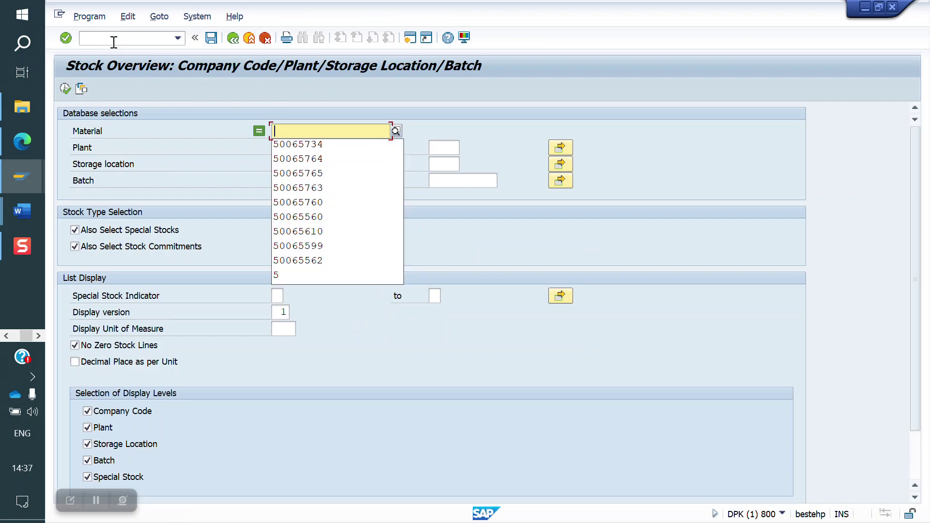
pyautogui.hotkey('ctrl', 'v')
pyautogui.click(65, 88)
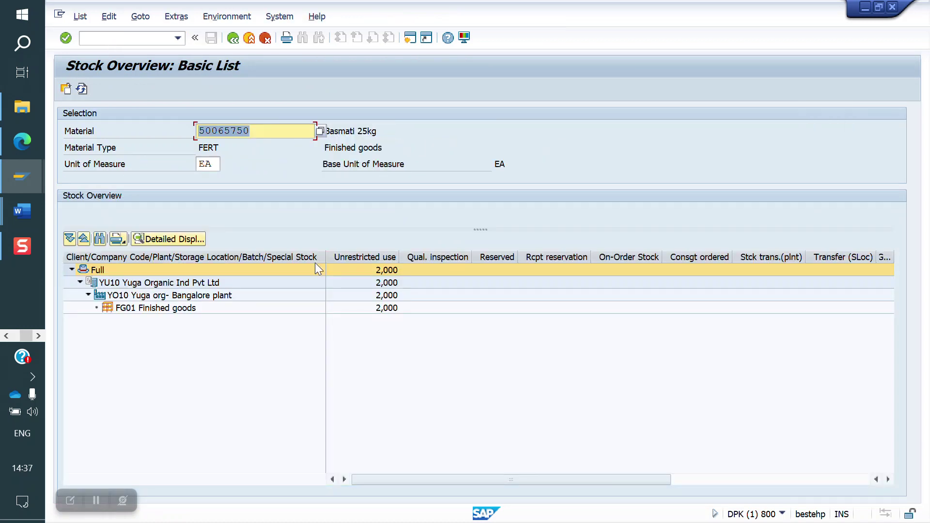
pyautogui.click(386, 312)
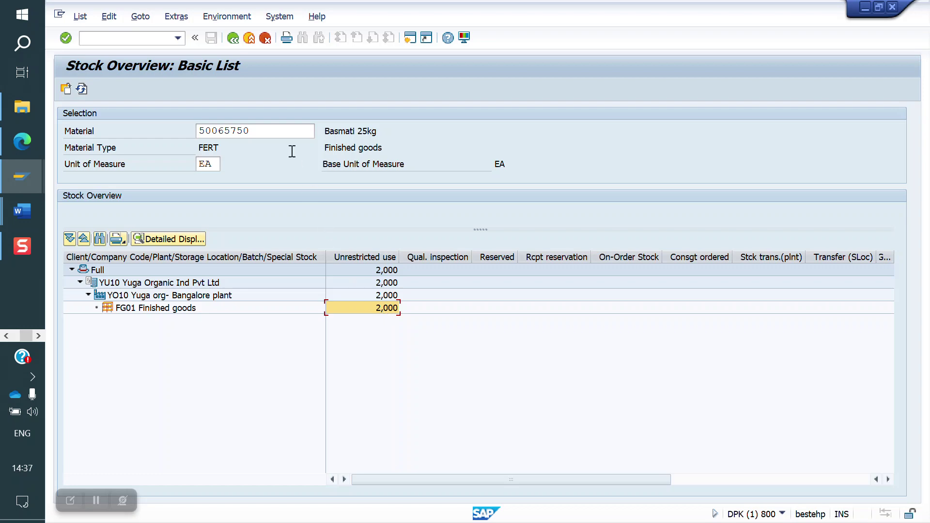
pyautogui.click(255, 126)
pyautogui.moveTo(255, 130); pyautogui.dragTo(170, 137)
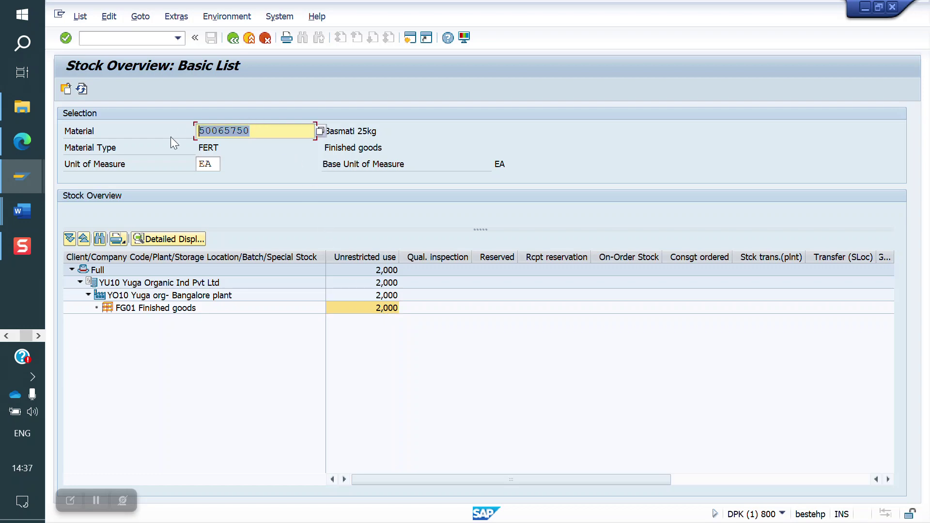
# Open customer creation with transaction XD01
pyautogui.click(127, 41)
pyautogui.write('/mn')
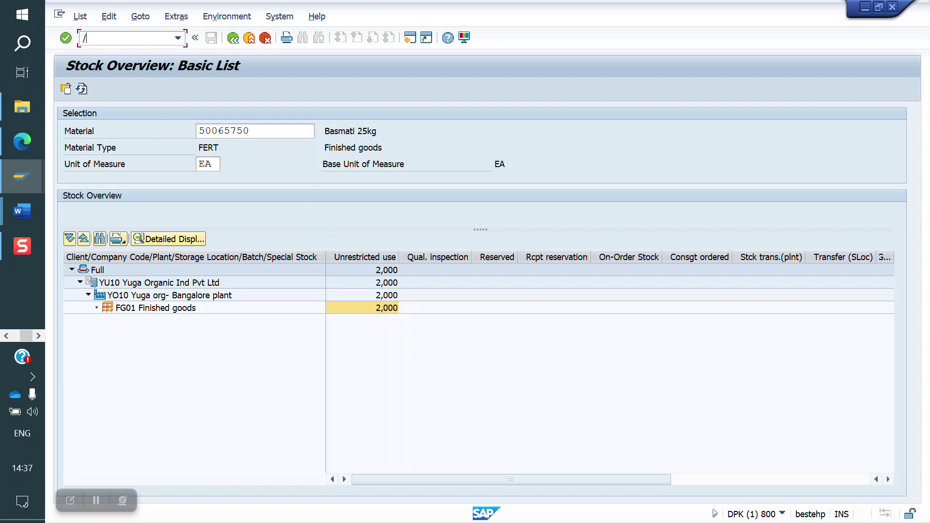
pyautogui.press('BackSpace')
pyautogui.press('BackSpace')
pyautogui.write('nxd9')
pyautogui.press('BackSpace')
pyautogui.write('01')
pyautogui.press('Return')
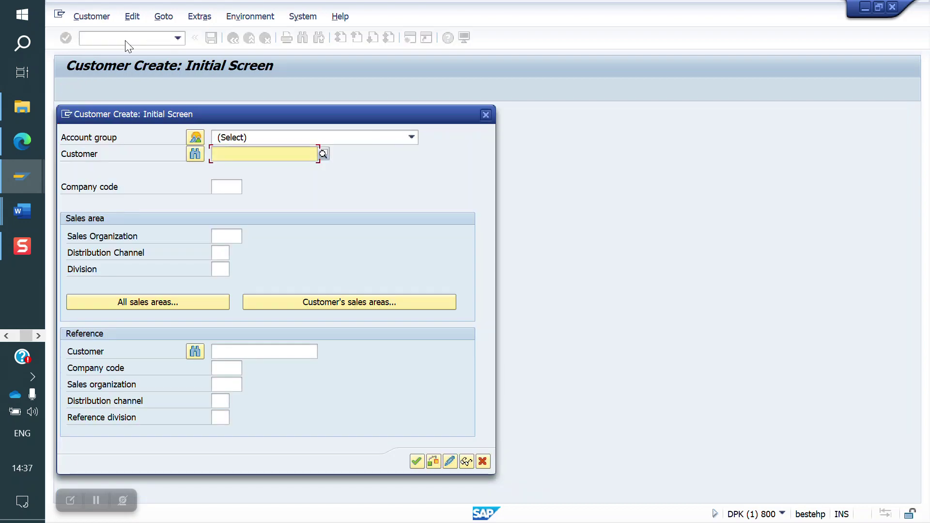
# Leave customer creation and open customer change with transaction XD02
pyautogui.click(489, 117)
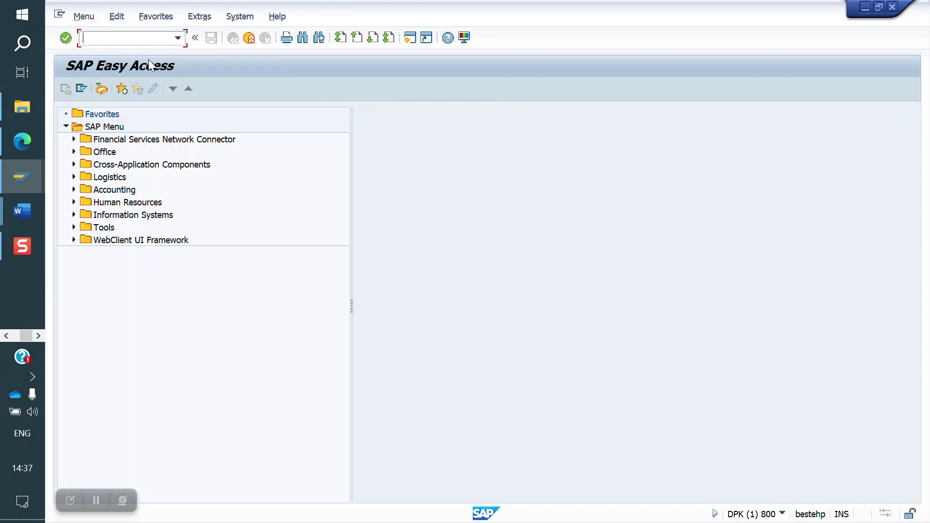
pyautogui.write('xd02')
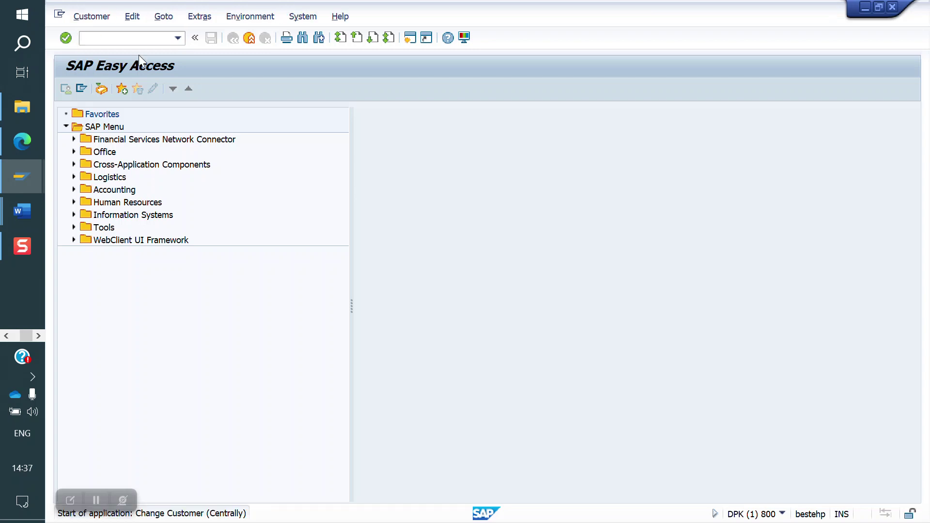
pyautogui.press('Return')
# Open the Bangalore customer's record for sales organization YO10, distribution channel YD and division YR
pyautogui.press('BackSpace')
pyautogui.press('Down')
pyautogui.press('Return')
pyautogui.press('Tab')
pyautogui.press('Tab')
pyautogui.press('Down')
pyautogui.press('Down')
pyautogui.press('Return')
pyautogui.press('Tab')
pyautogui.press('Down')
pyautogui.press('Down')
pyautogui.press('Return')
pyautogui.press('Tab')
pyautogui.press('Down')
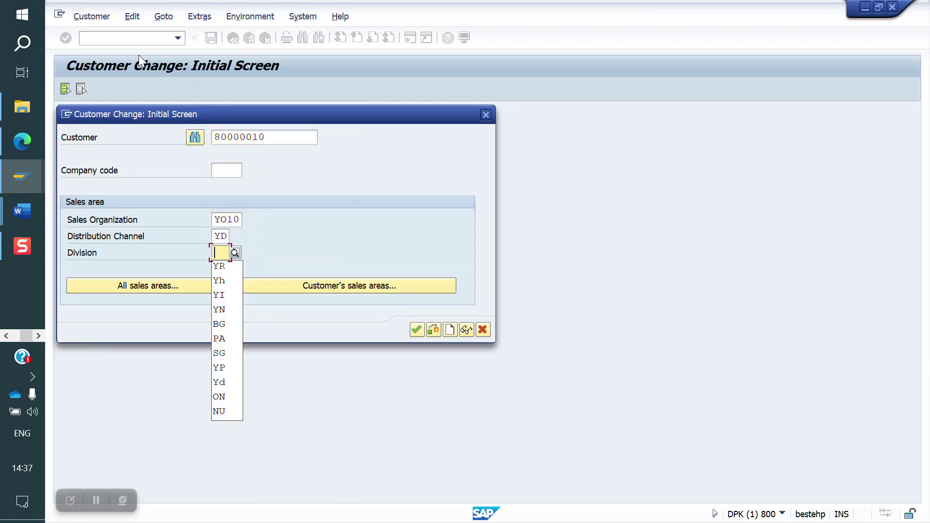
pyautogui.press('Down')
pyautogui.press('Return')
pyautogui.press('Return')
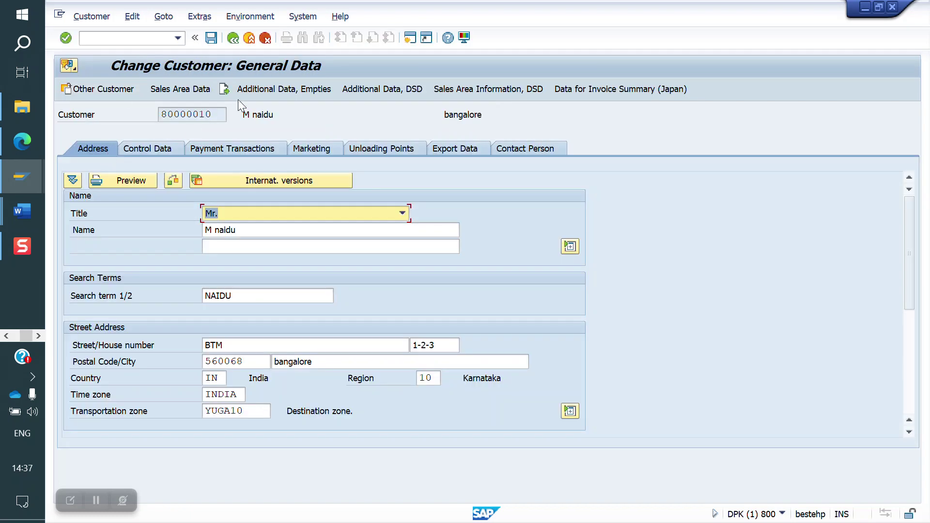
# Check the delivery priority in the Bangalore customer's sales area shipping data, and save the record
pyautogui.click(179, 92)
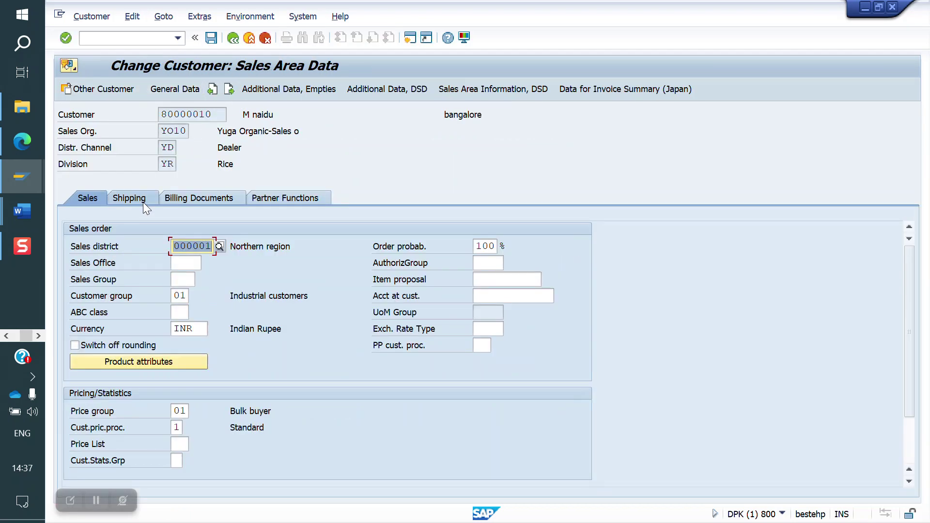
pyautogui.click(143, 202)
pyautogui.click(280, 249)
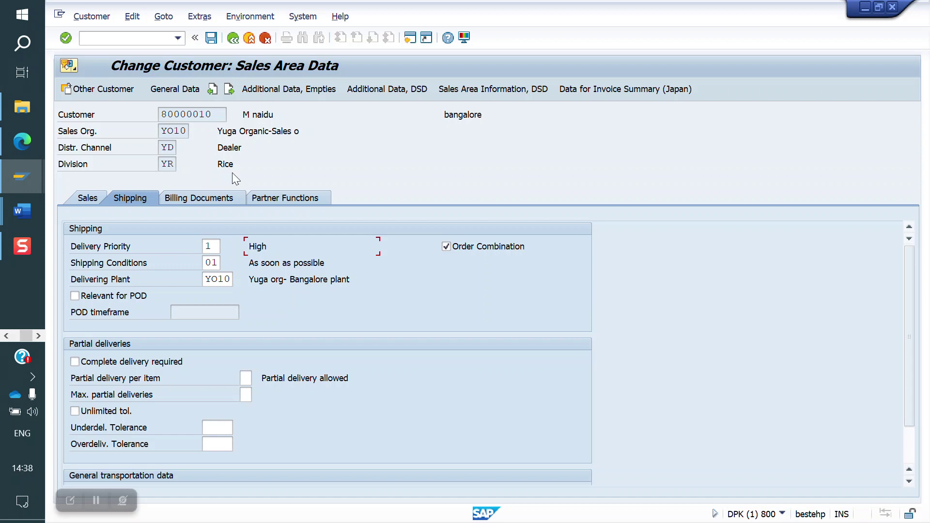
pyautogui.click(213, 40)
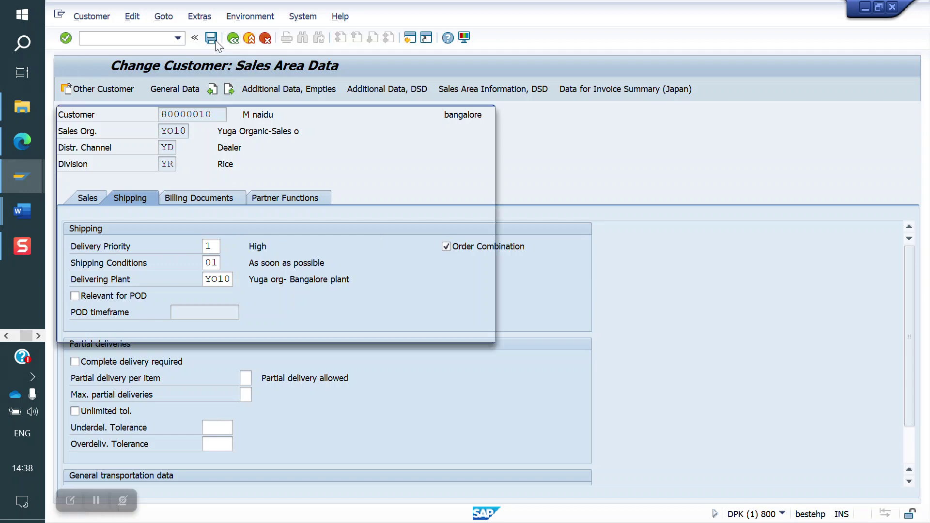
# Check the delivery priority in the shipping data of customer Yuga organic Ind Pvt Ltd, save the record and leave customer change
pyautogui.press('BackSpace')
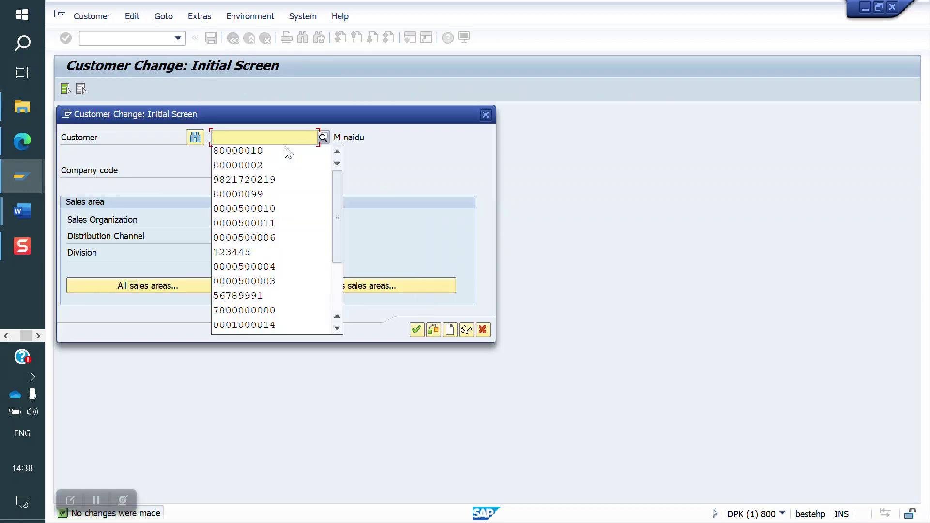
pyautogui.press('Down')
pyautogui.press('Return')
pyautogui.press('Return')
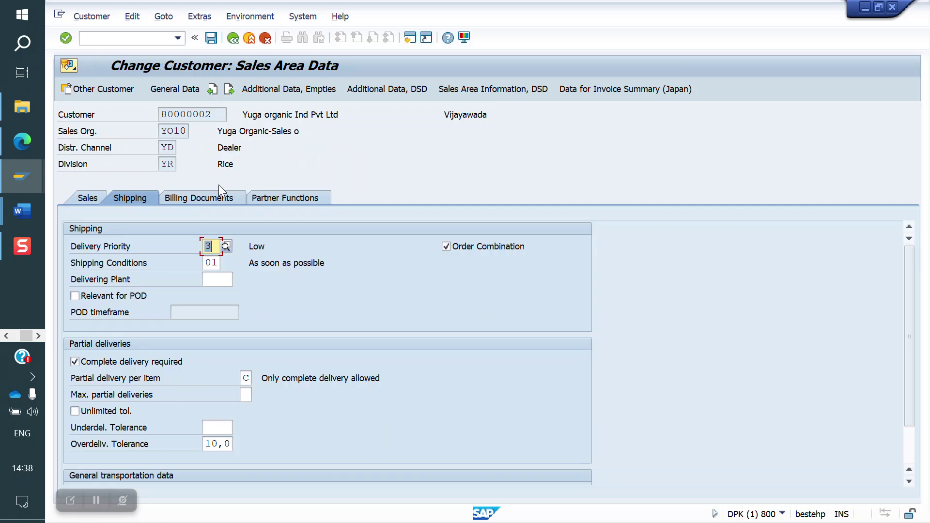
pyautogui.click(284, 247)
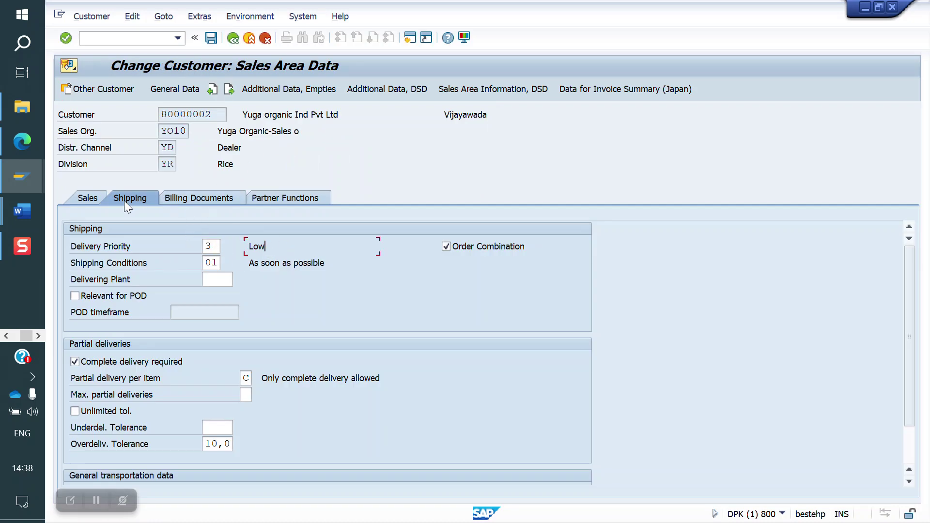
pyautogui.hotkey('shift', 'Tab')
pyautogui.moveTo(280, 247); pyautogui.dragTo(249, 247)
pyautogui.click(211, 39)
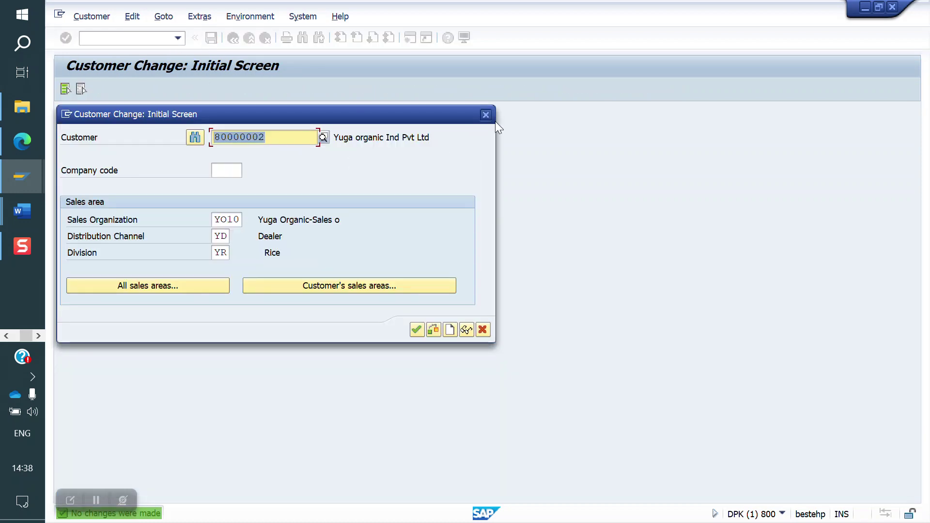
pyautogui.click(489, 115)
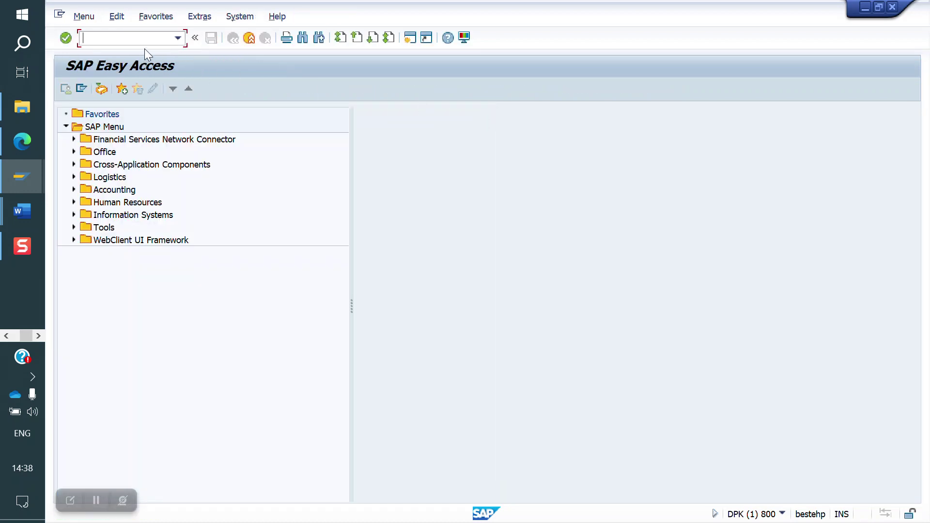
# Start a Yuga org Order with transaction VA01 for sales area YO10, YD, YR, with Yuga organic Ind Pvt Ltd as sold-to party
pyautogui.write('/nva01')
pyautogui.press('Return')
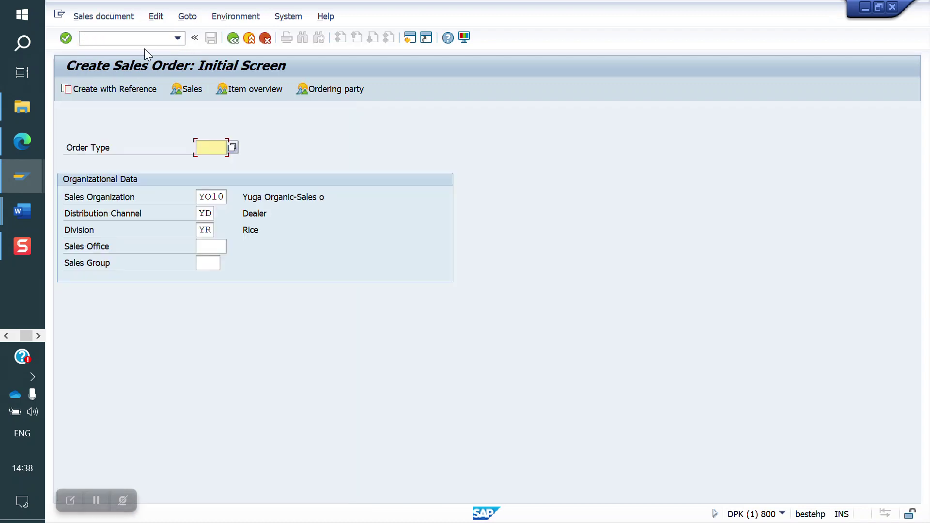
pyautogui.press('Return')
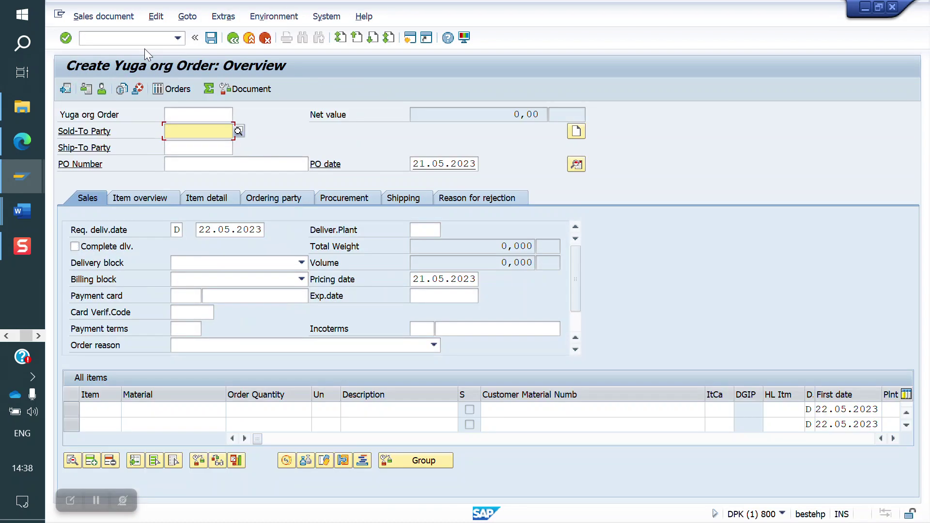
pyautogui.press('Return')
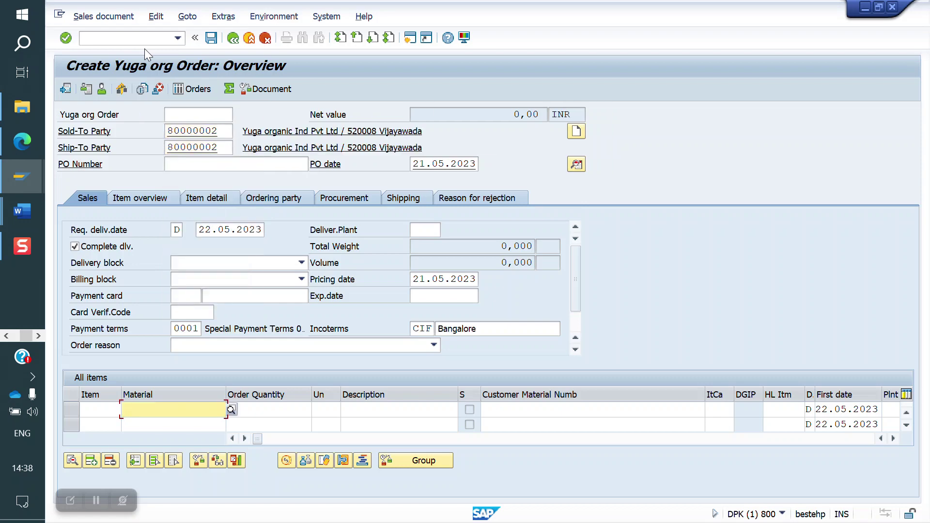
# Enter material 50065745 with quantity 2 as the first order item and continue past the availability control
pyautogui.press('BackSpace')
pyautogui.press('Down')
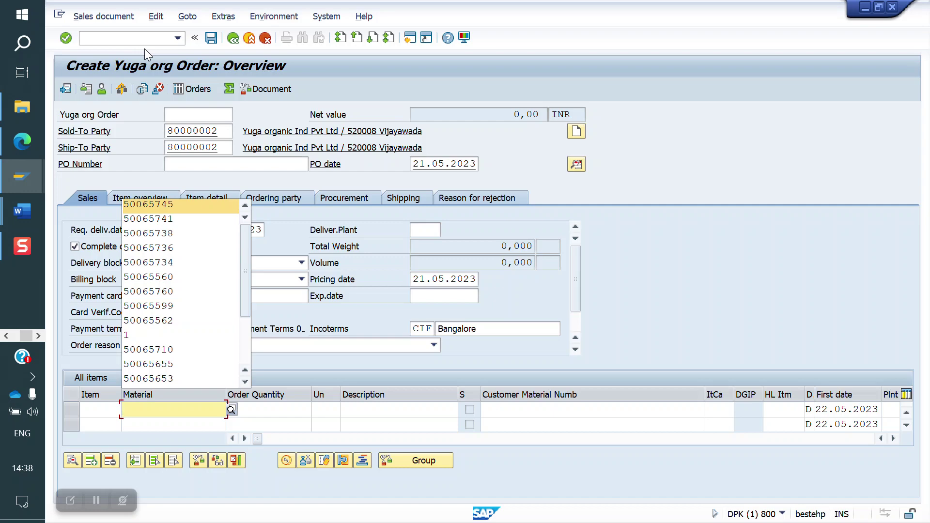
pyautogui.write('50065750')
pyautogui.press('Return')
pyautogui.press('Return')
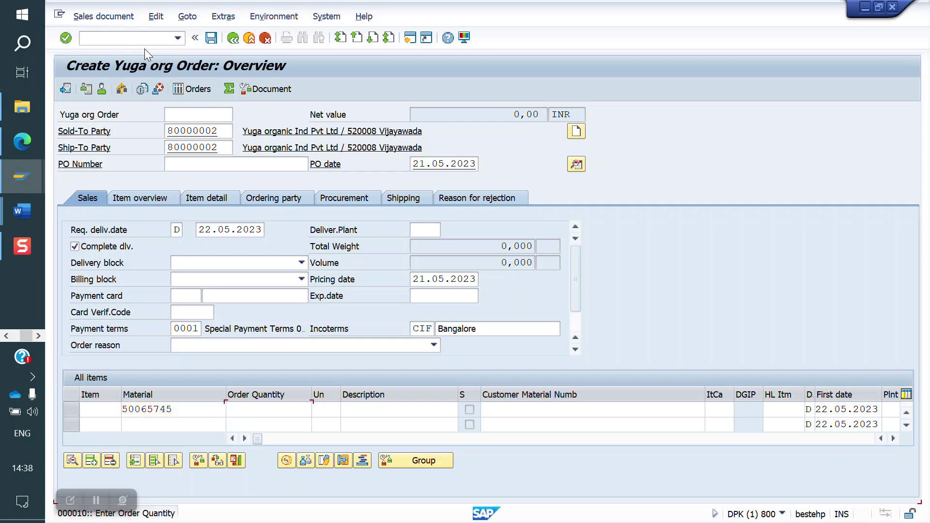
pyautogui.write('2')
pyautogui.press('Return')
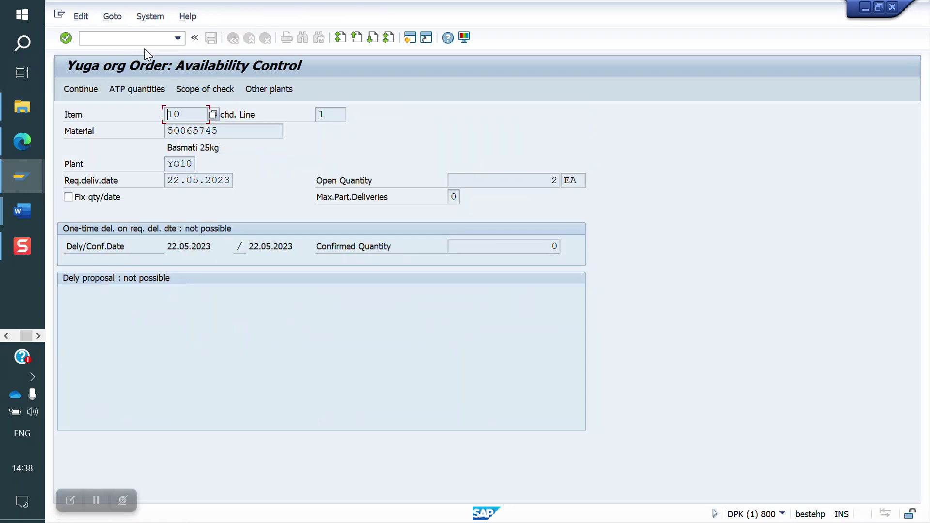
pyautogui.click(84, 91)
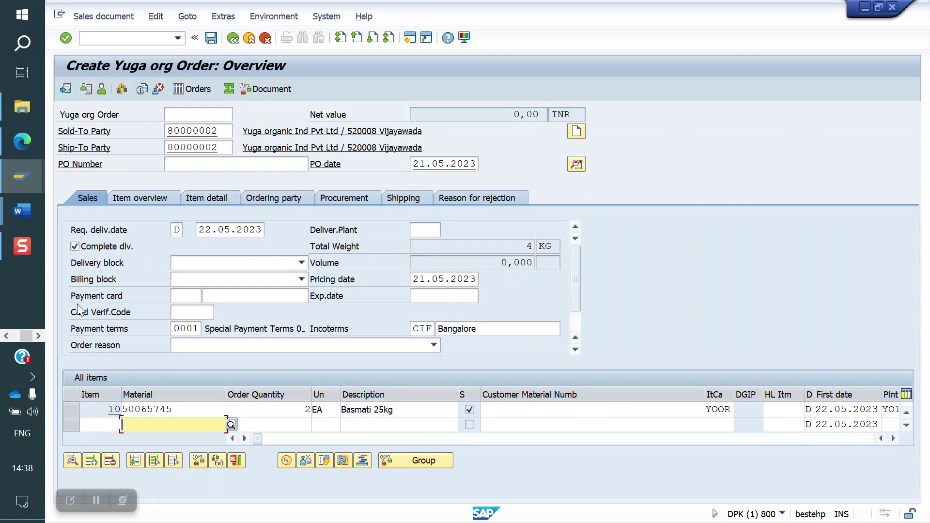
# Open the SAP Reference IMG with transaction SPRO
pyautogui.click(103, 36)
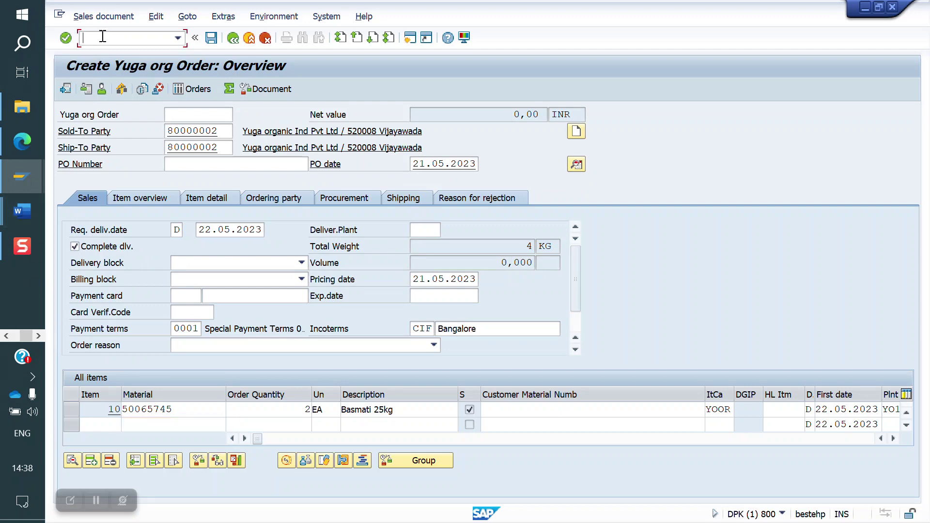
pyautogui.write('/nspro')
pyautogui.press('Return')
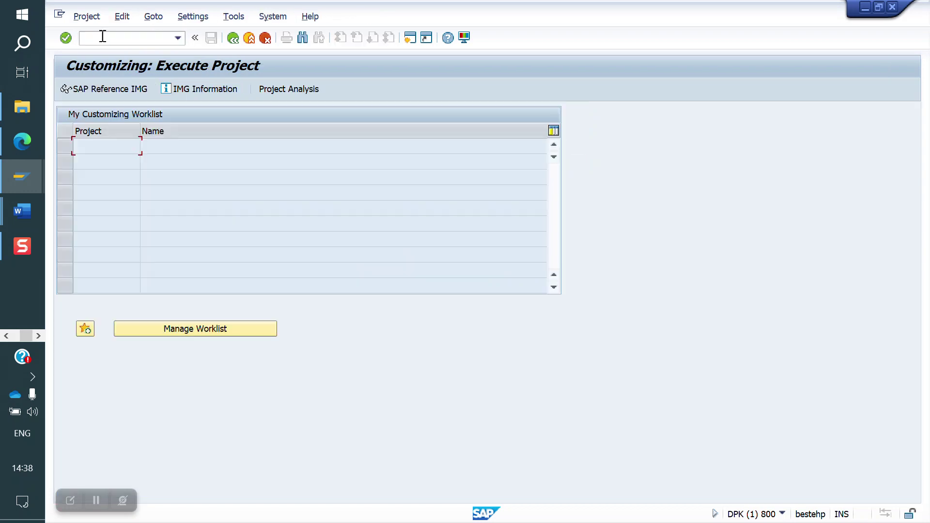
pyautogui.click(126, 87)
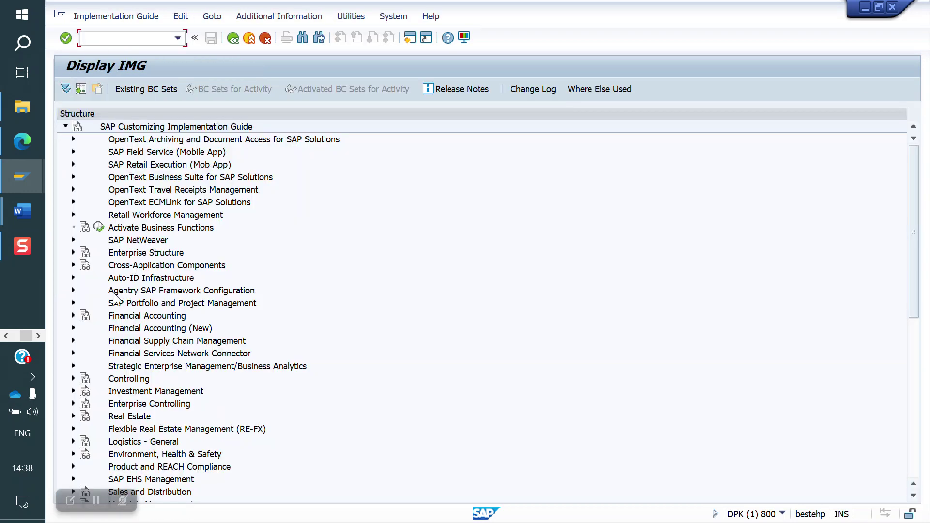
# Open Carry Out Control For Availability Check among the ATP logic settings of Sales and Distribution's Basic Functions
pyautogui.scroll(-3, 115, 298)
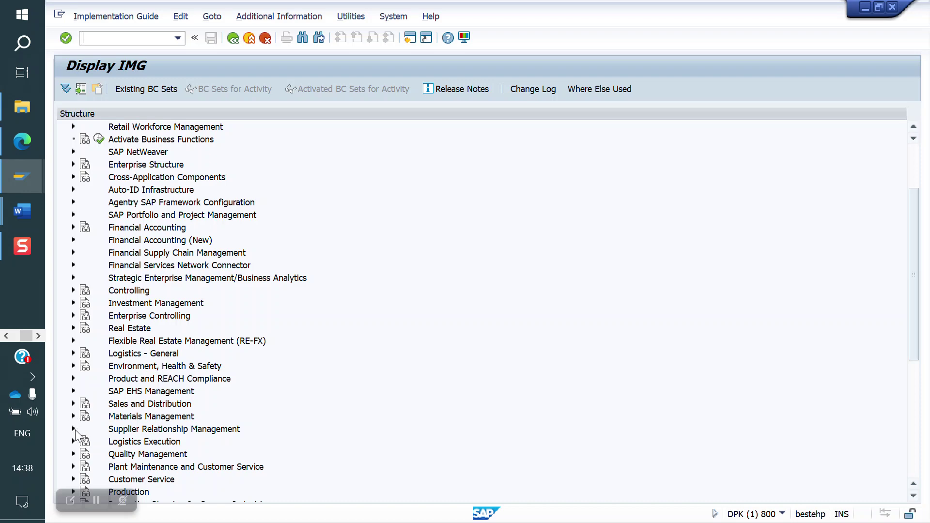
pyautogui.click(74, 403)
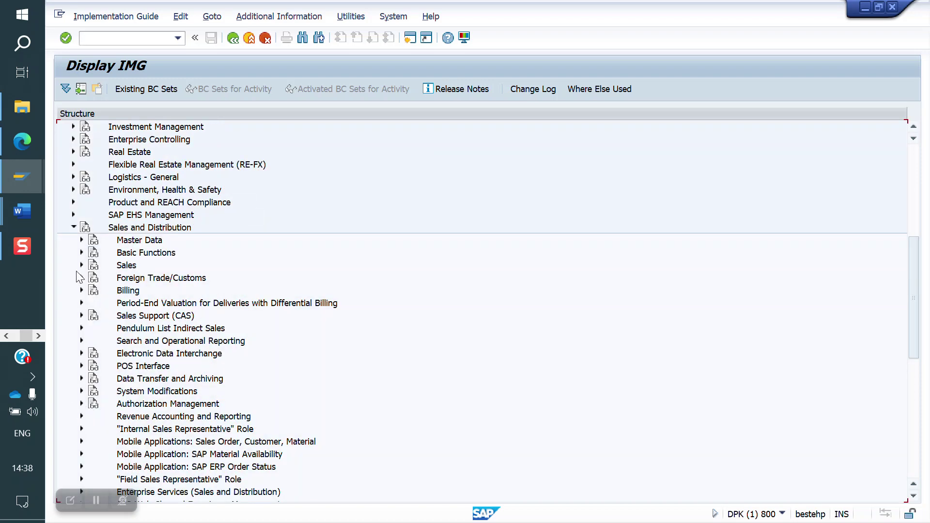
pyautogui.click(82, 252)
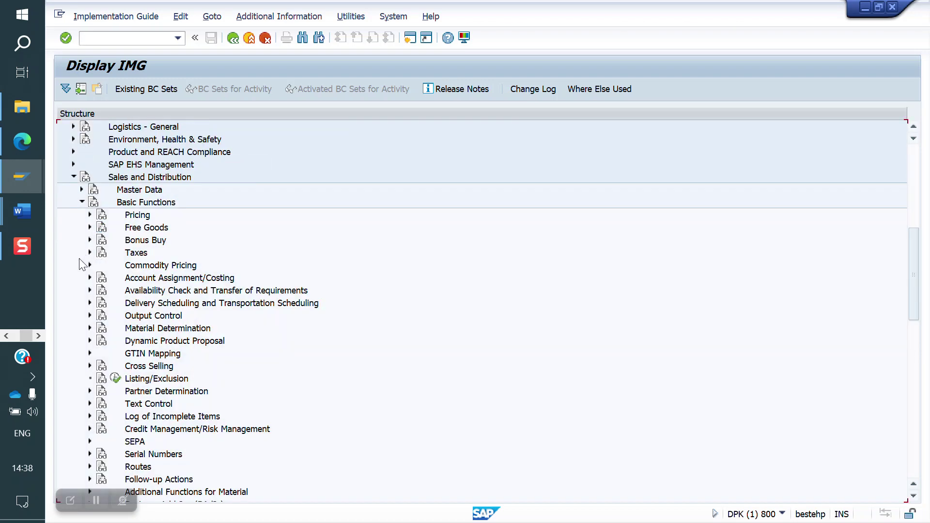
pyautogui.click(90, 290)
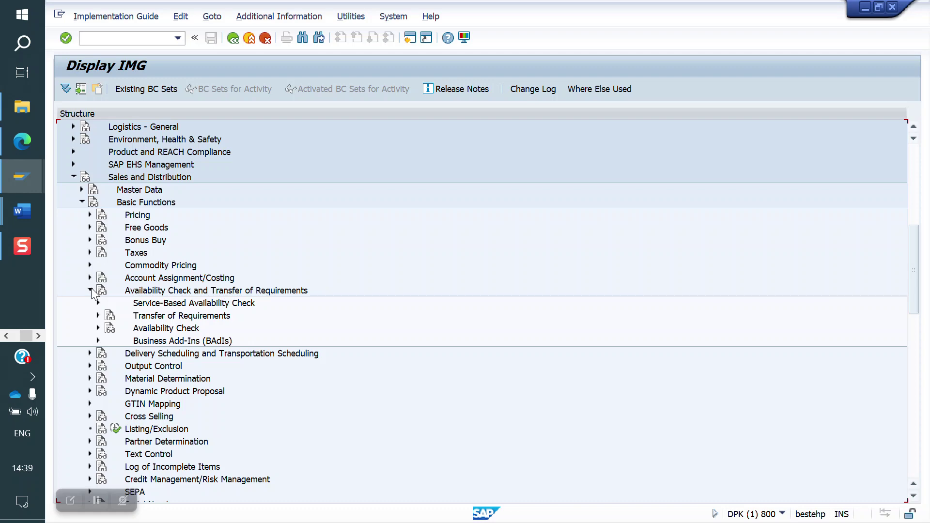
pyautogui.click(98, 328)
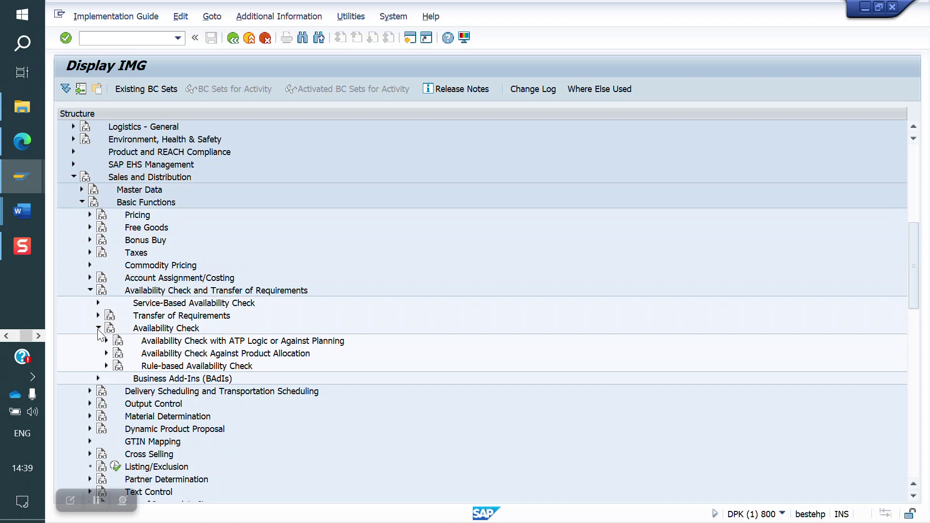
pyautogui.click(106, 341)
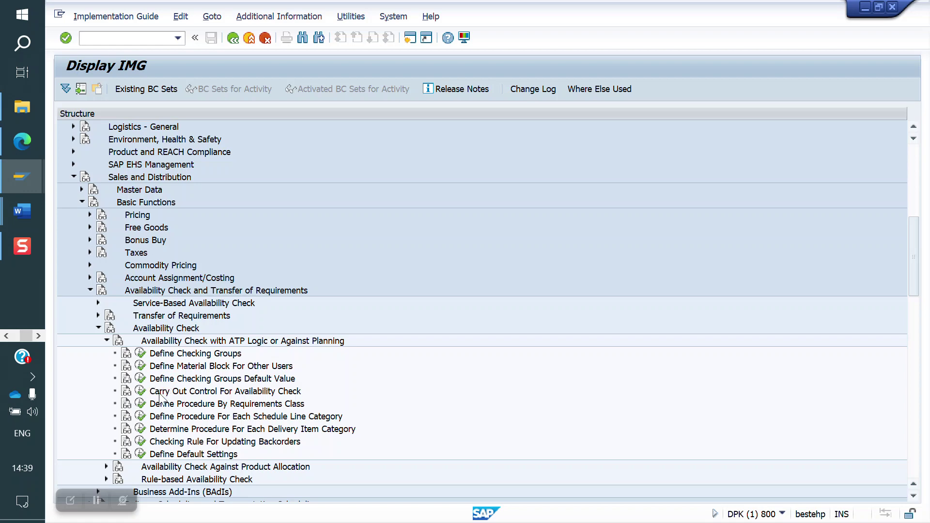
pyautogui.click(141, 393)
# Position the availability check control entries at availability check 02
pyautogui.click(166, 493)
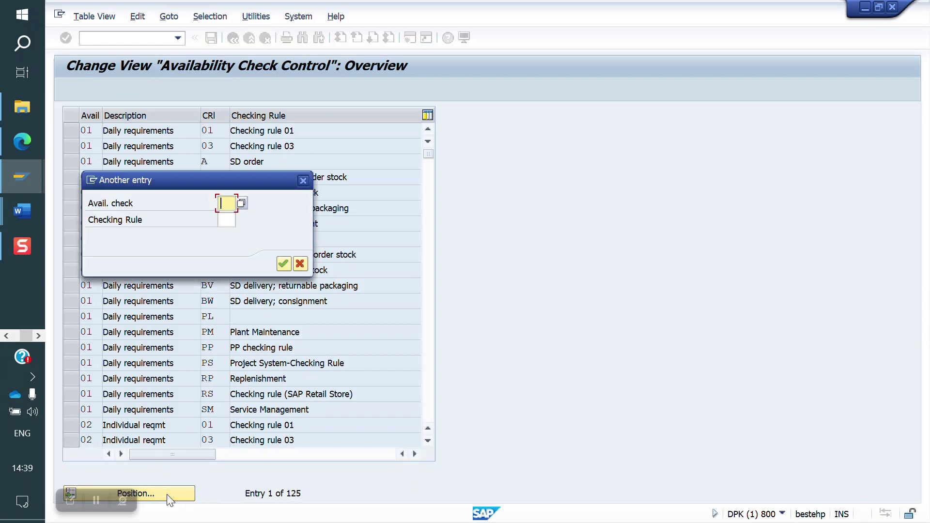
pyautogui.write('02')
pyautogui.press('Return')
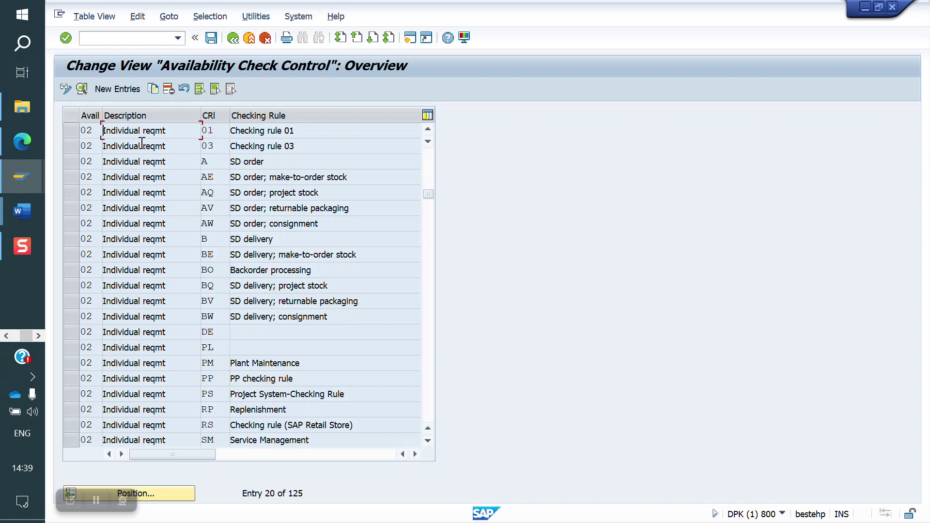
# Try to copy the SD order entry of availability check 02 to checking rule BO
pyautogui.click(72, 161)
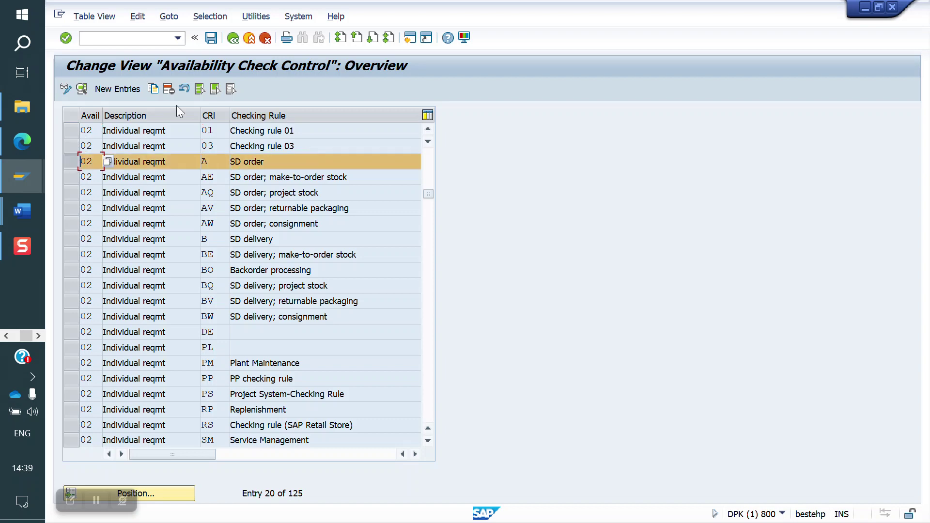
pyautogui.click(152, 88)
pyautogui.click(198, 131)
pyautogui.write('b')
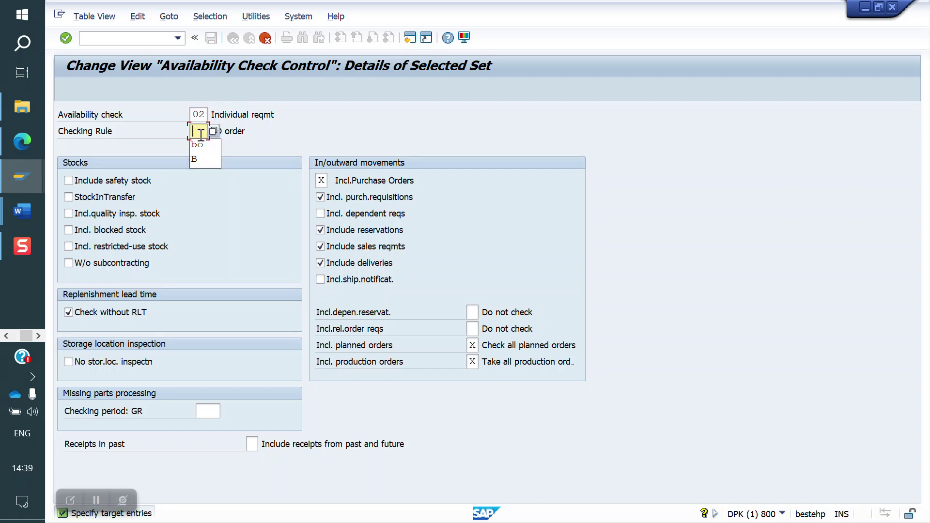
pyautogui.write('o')
pyautogui.press('Return')
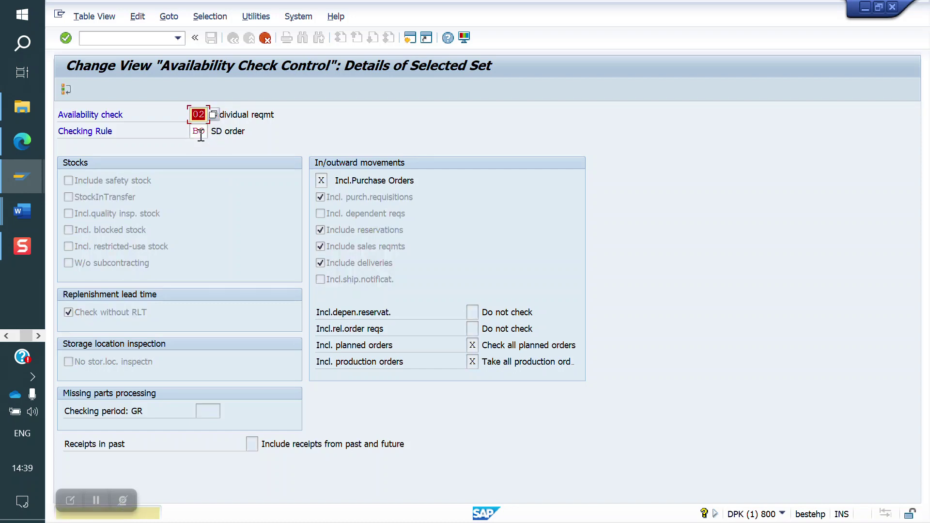
pyautogui.press('Return')
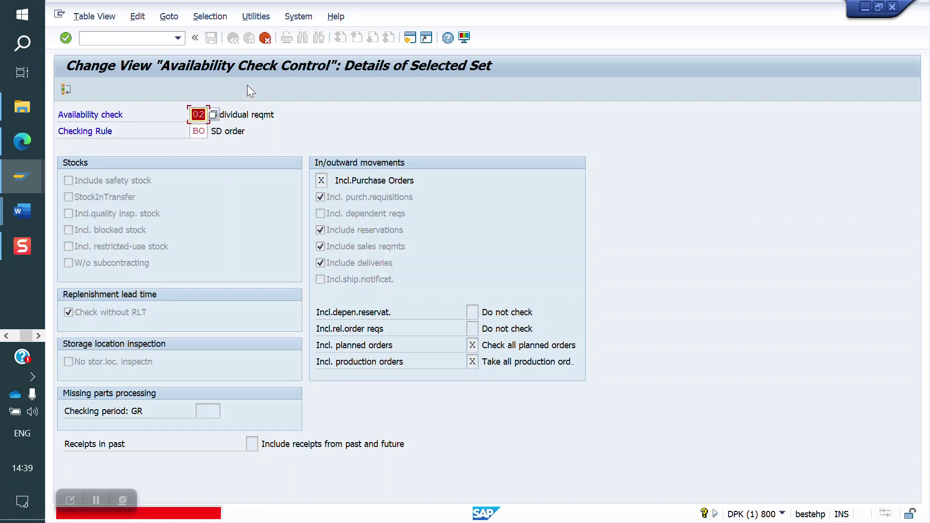
pyautogui.click(266, 39)
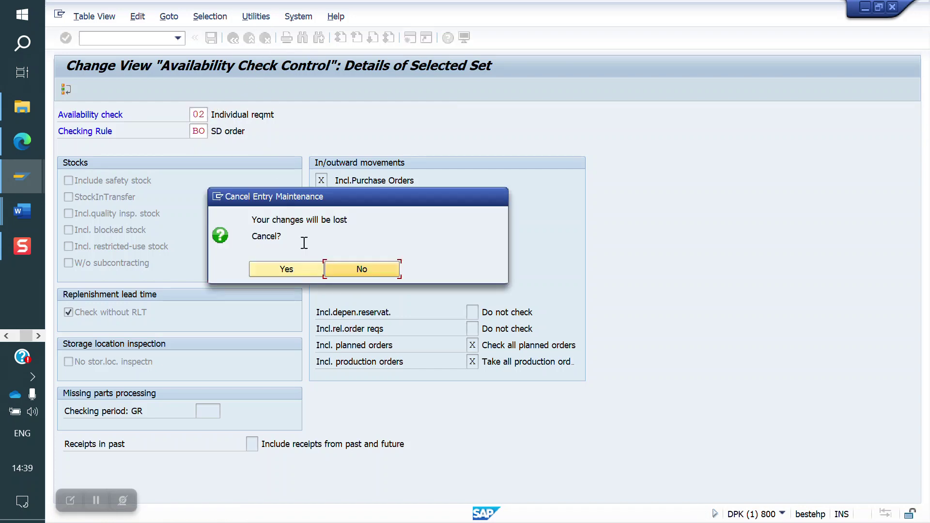
pyautogui.click(290, 268)
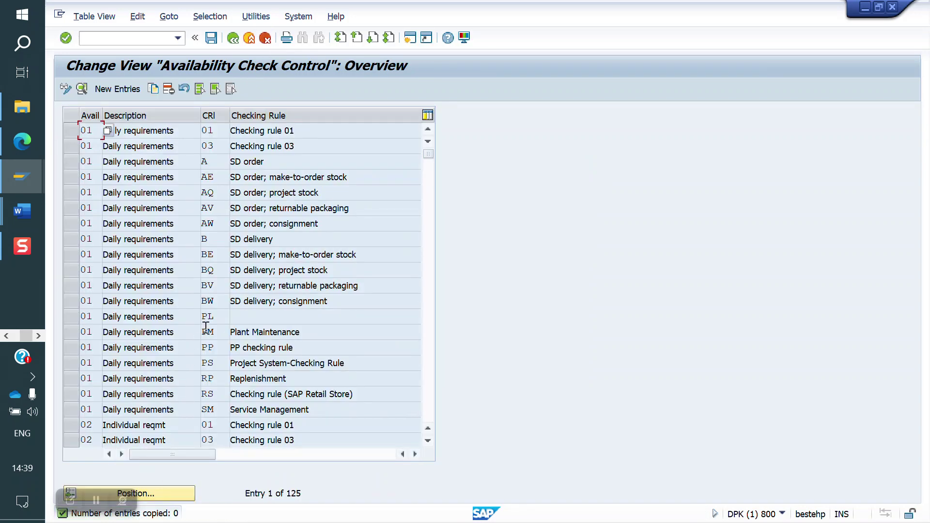
pyautogui.click(189, 494)
pyautogui.write('0')
pyautogui.write('2')
pyautogui.press('Tab')
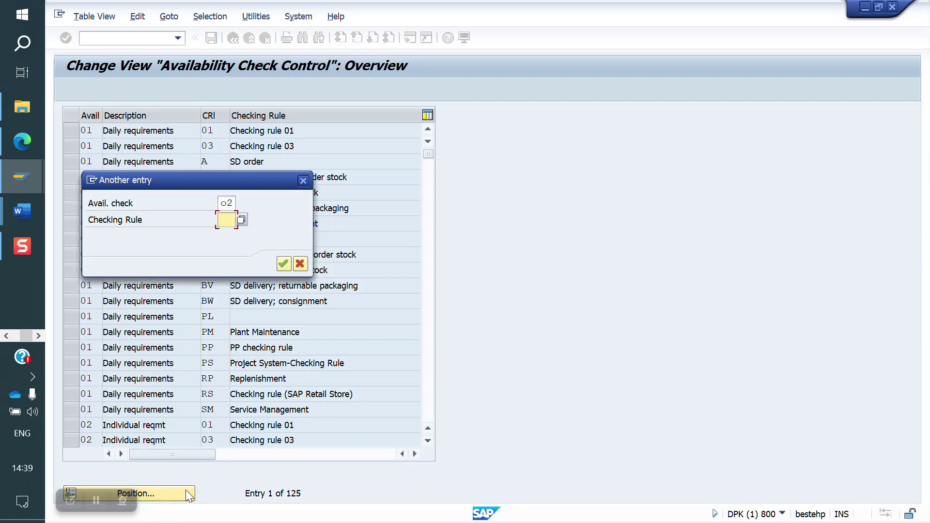
pyautogui.click(302, 179)
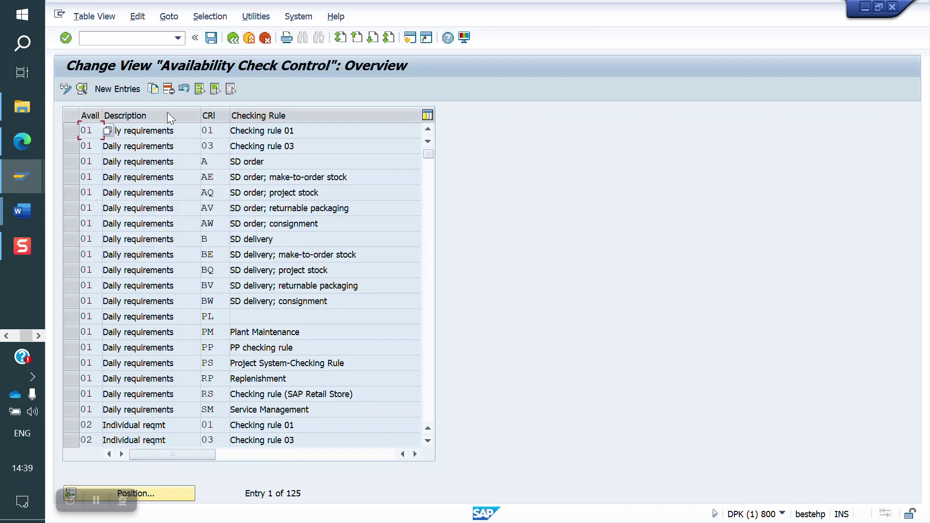
# Open material 50065750 for change with transaction MM02, keeping all views selected
pyautogui.click(124, 38)
pyautogui.write('/nmm02')
pyautogui.press('Return')
pyautogui.press('Return')
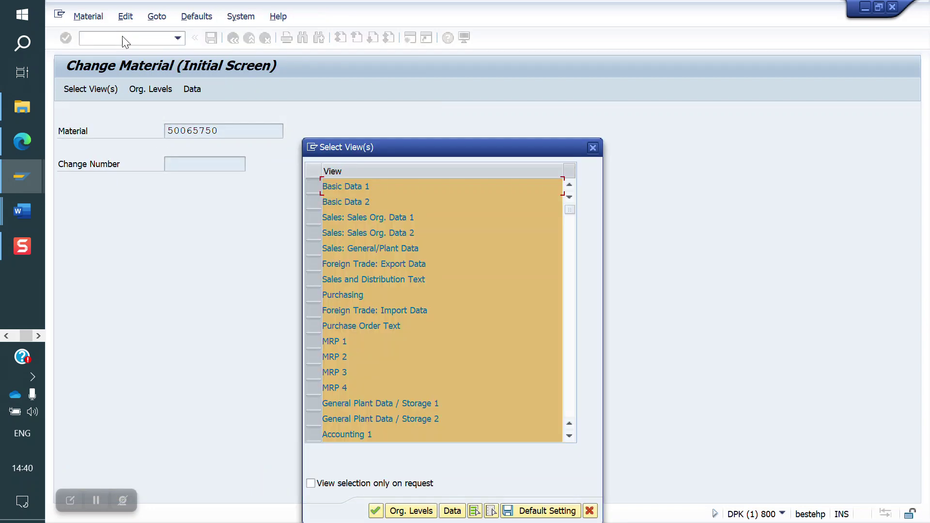
pyautogui.press('Return')
# Enter storage location FG01, sales organization YO10 and a distribution channel, keeping plant YO10, and advance to the Sales: General/Plant view
pyautogui.press('Tab')
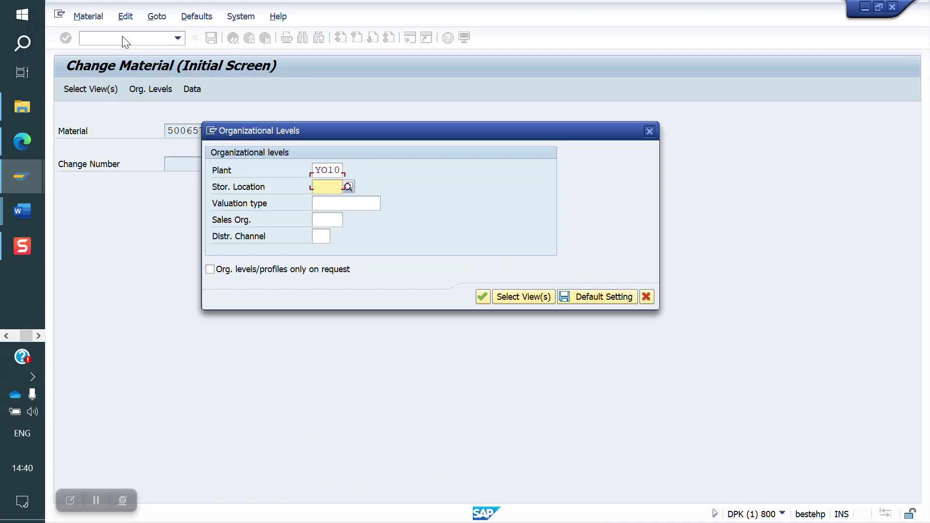
pyautogui.press('Tab')
pyautogui.press('Tab')
pyautogui.press('Down')
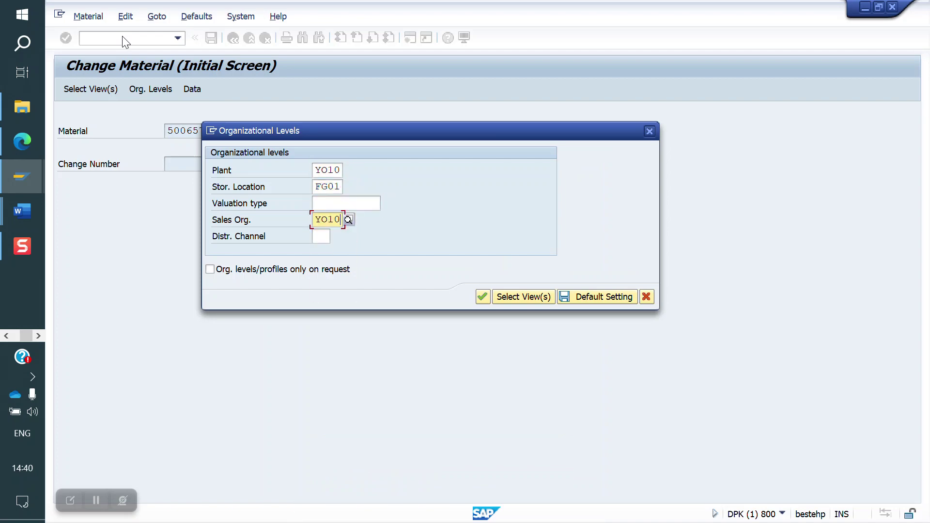
pyautogui.press('Tab')
pyautogui.press('Down')
pyautogui.press('Return')
pyautogui.press('Return')
pyautogui.press('Return')
pyautogui.press('Return')
pyautogui.press('Return')
# Replace the material's availability check with the one beginning with Y and save the material
pyautogui.click(221, 276)
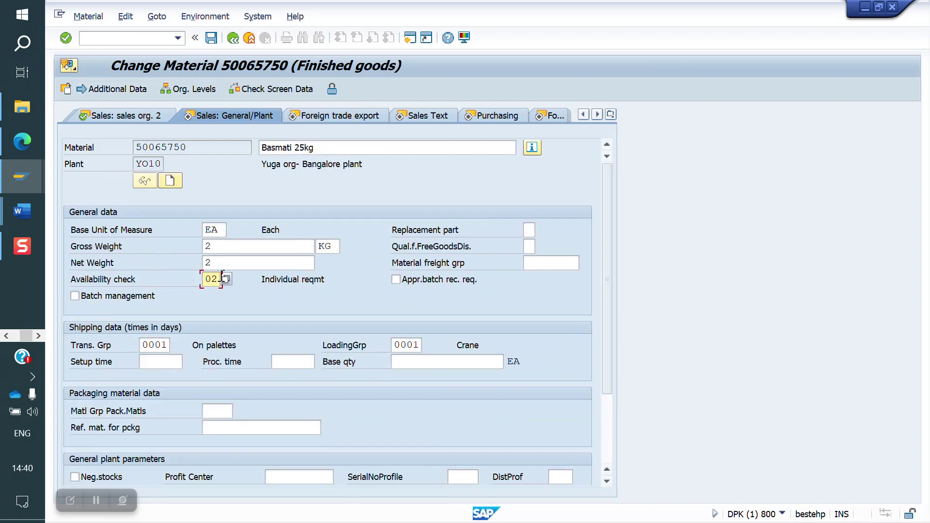
pyautogui.press('BackSpace')
pyautogui.press('BackSpace')
pyautogui.write('y')
pyautogui.press('Return')
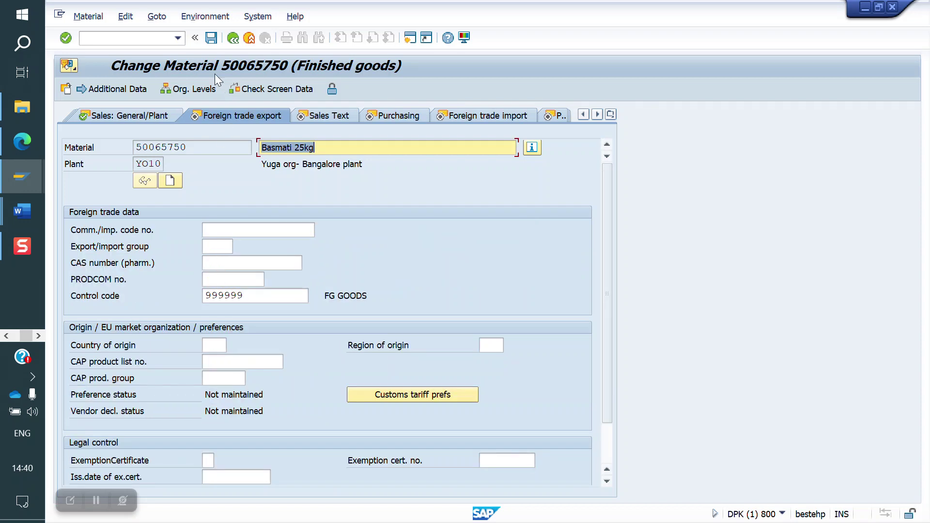
pyautogui.click(211, 37)
pyautogui.write('/n')
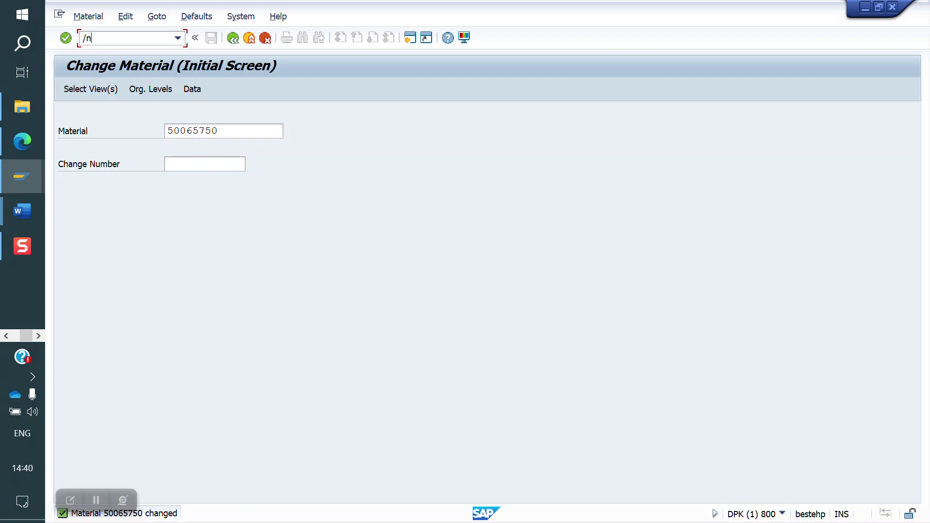
pyautogui.write('ovaz')
pyautogui.press('Return')
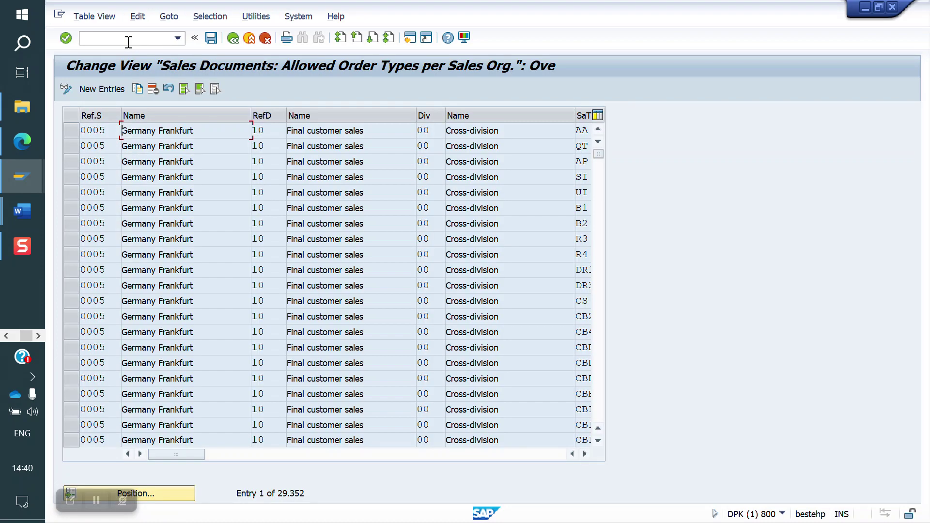
# Open the availability check control overview with transaction OVZ9
pyautogui.click(112, 39)
pyautogui.write('/novz9')
pyautogui.press('Return')
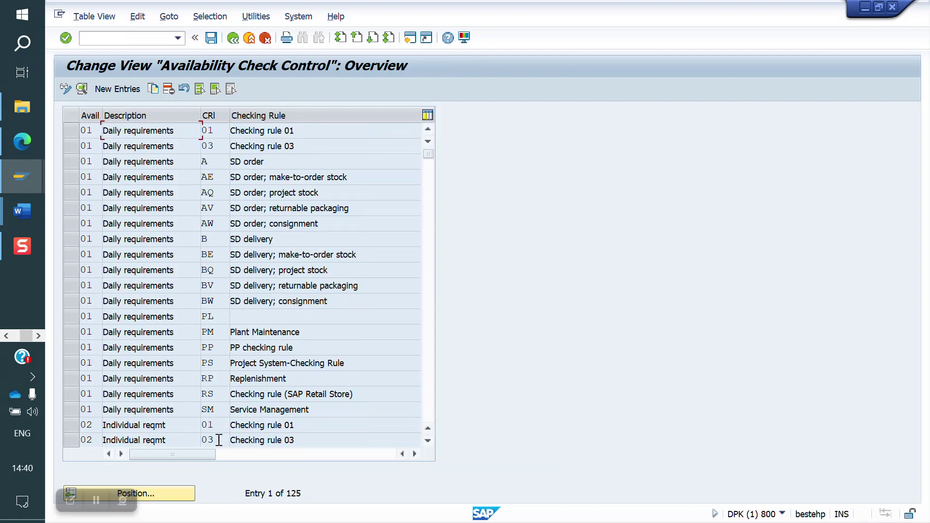
# Copy the SD order entry of availability check 02 to availability check Y6 with checking rule BO and save it
pyautogui.scroll(-3, 155, 359)
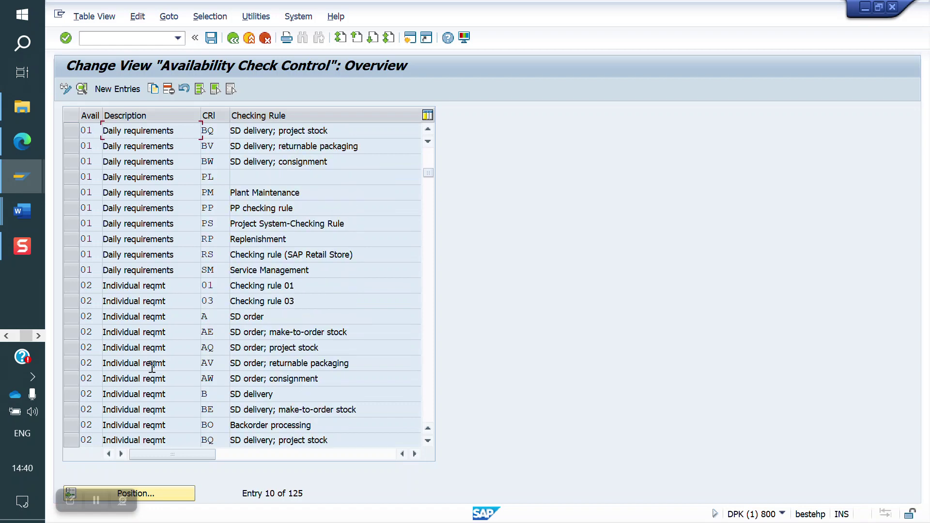
pyautogui.click(70, 316)
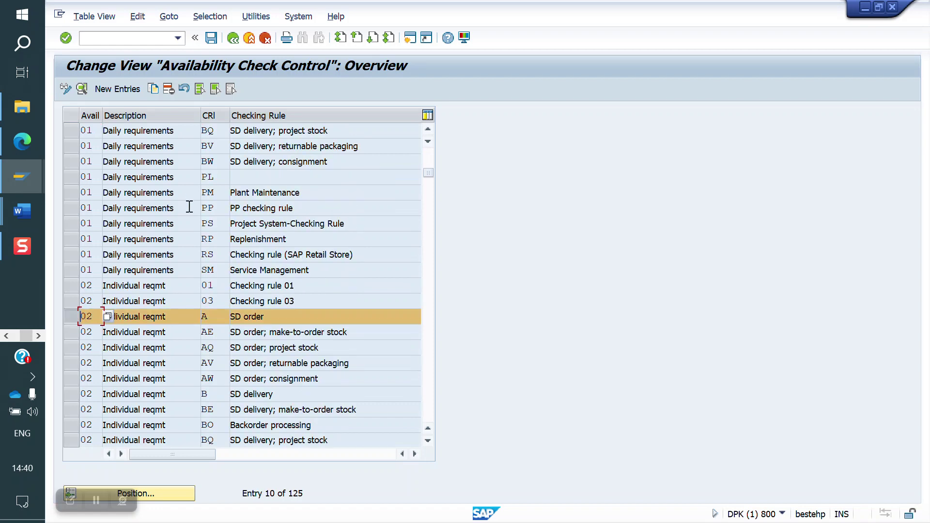
pyautogui.click(152, 88)
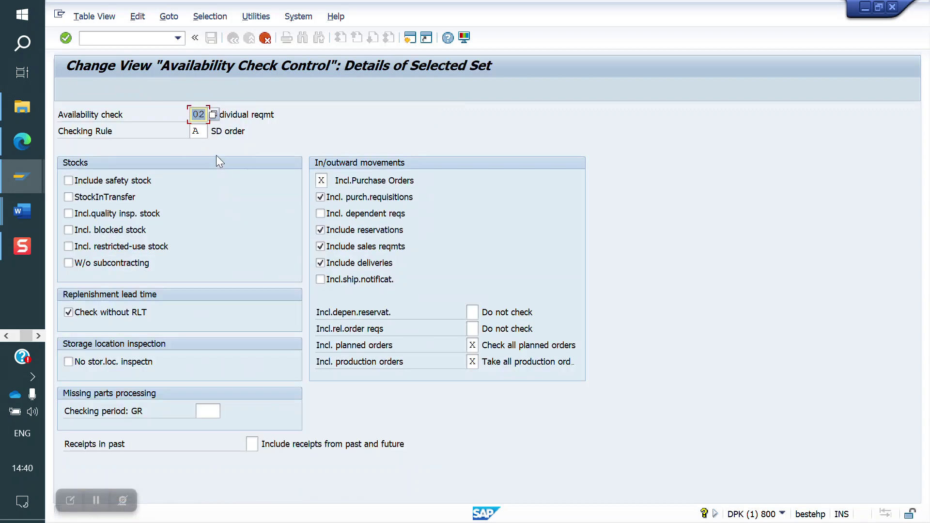
pyautogui.write('y')
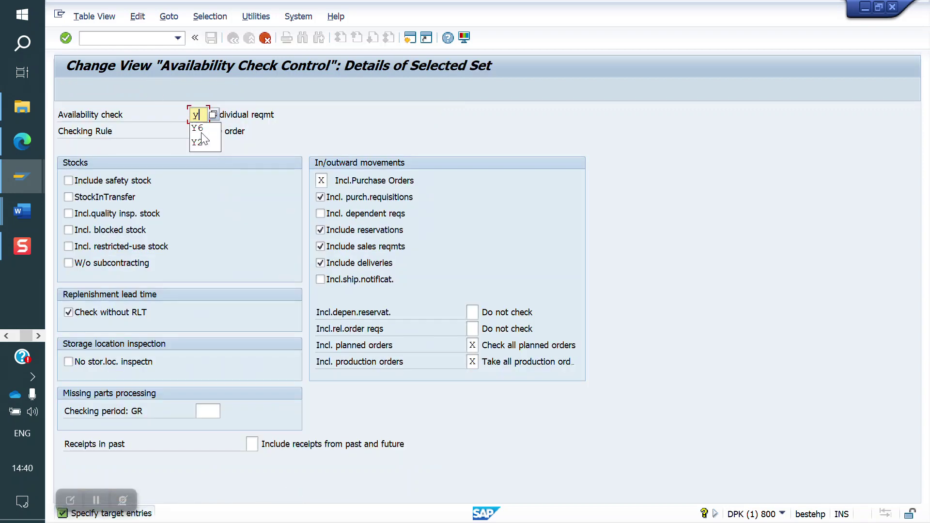
pyautogui.write('6')
pyautogui.click(202, 132)
pyautogui.click(202, 132)
pyautogui.press('BackSpace')
pyautogui.write('bo')
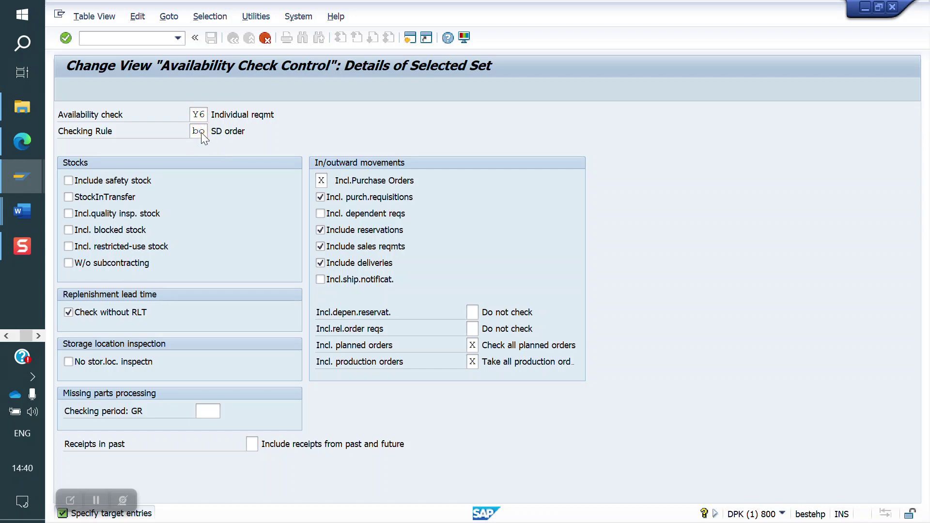
pyautogui.press('Return')
pyautogui.click(211, 39)
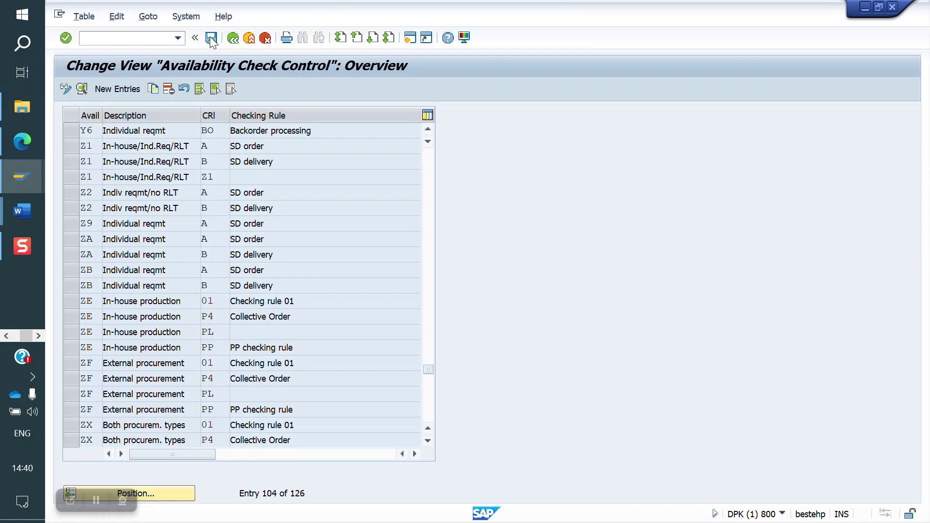
pyautogui.click(350, 243)
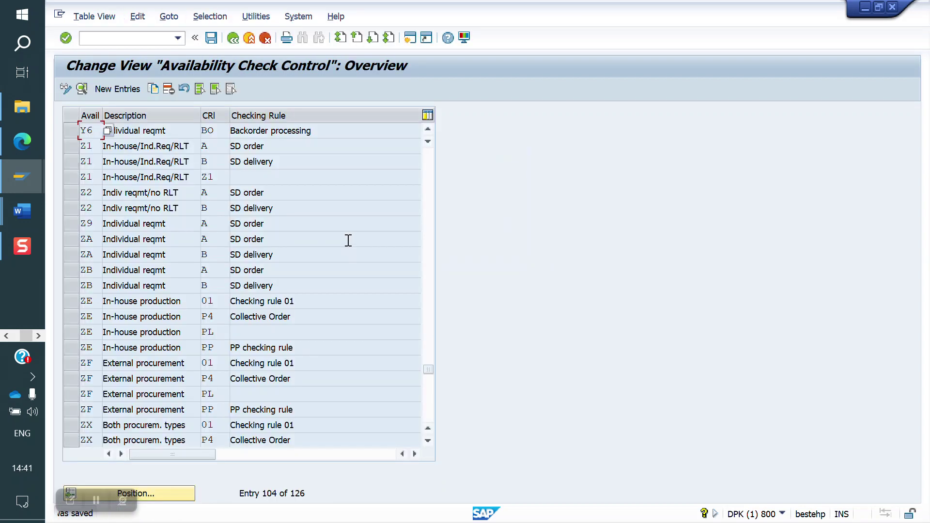
# Review the stock and in/outward movement settings of the Y6 backorder processing entry, closing with a save
pyautogui.doubleClick(153, 130)
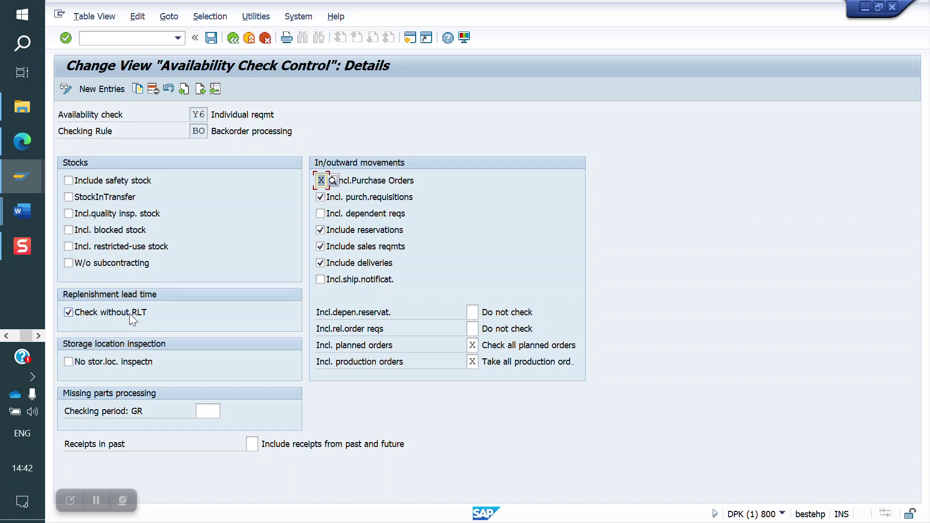
pyautogui.click(211, 38)
pyautogui.click(211, 38)
# Start a Yuga org order with transaction VA01 and choose Yuga organic Ind Pvt Ltd as the sold-to party
pyautogui.click(137, 38)
pyautogui.write('/nva01')
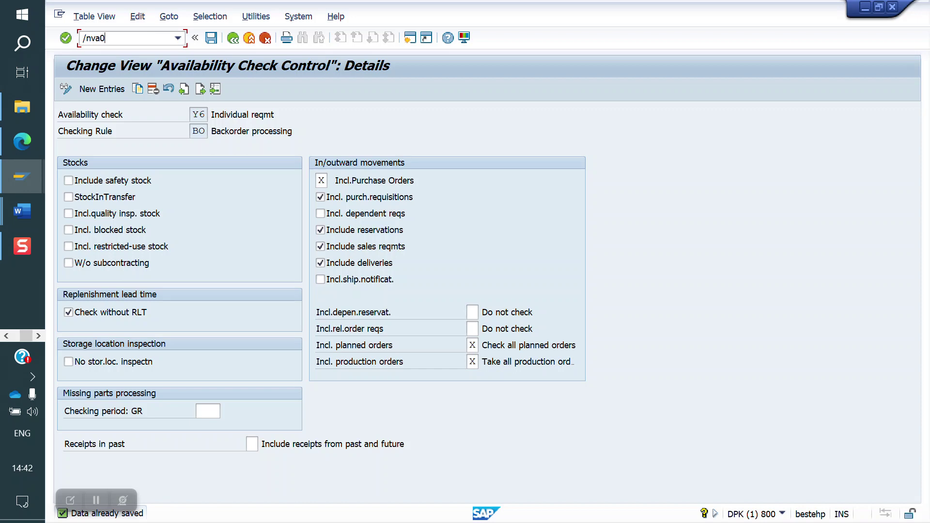
pyautogui.press('Return')
pyautogui.press('Return')
pyautogui.press('Down')
pyautogui.press('Down')
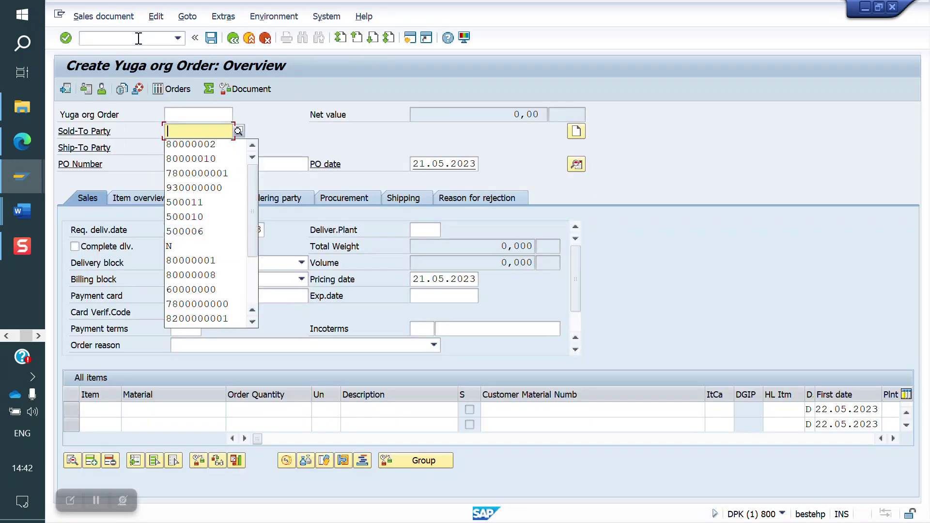
pyautogui.press('Return')
pyautogui.press('Return')
# Enter material 50065750 with an order quantity of 2 as the first item
pyautogui.write('50065750')
pyautogui.press('Return')
pyautogui.write('2')
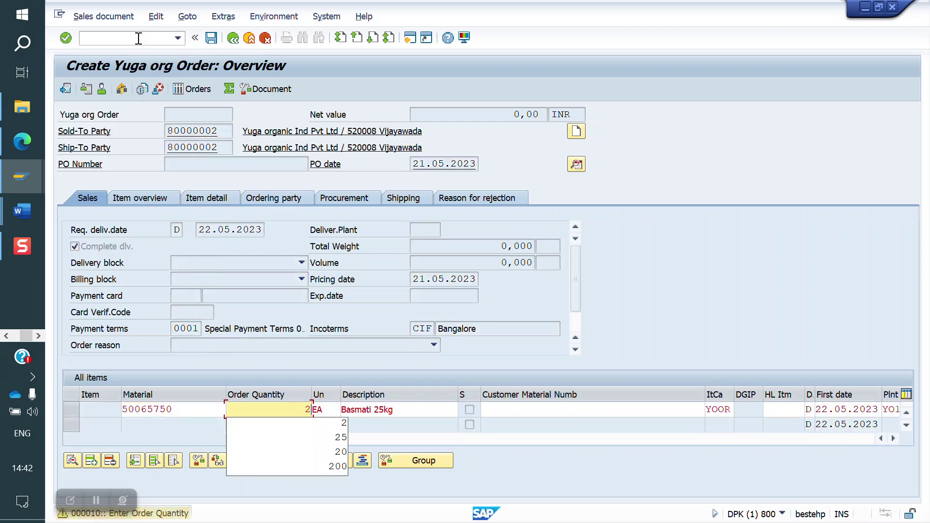
pyautogui.press('Return')
# Check the confirmed quantity in the item's schedule lines and save the order
pyautogui.doubleClick(249, 410)
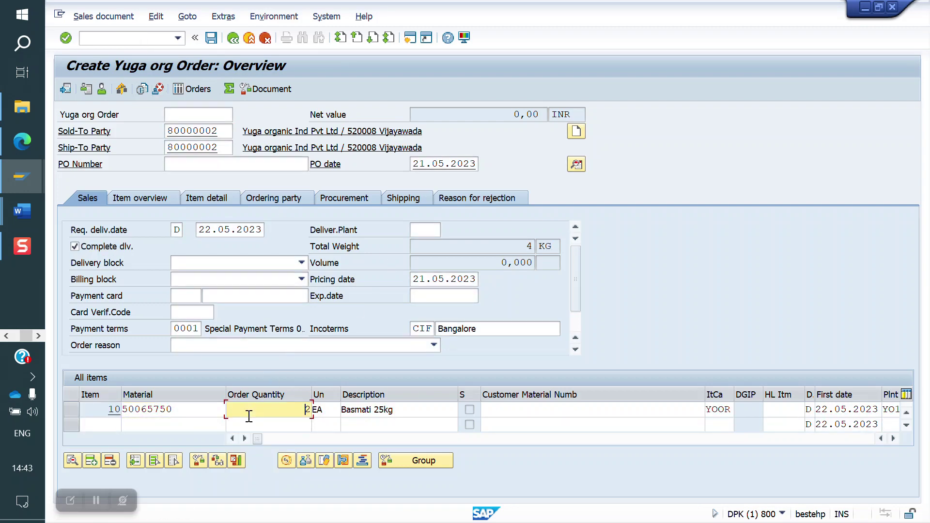
pyautogui.click(496, 164)
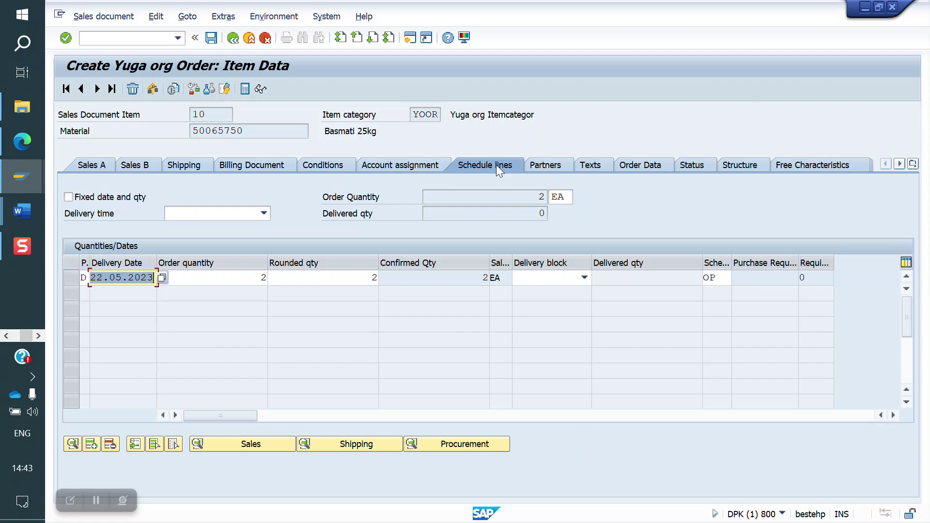
pyautogui.click(370, 278)
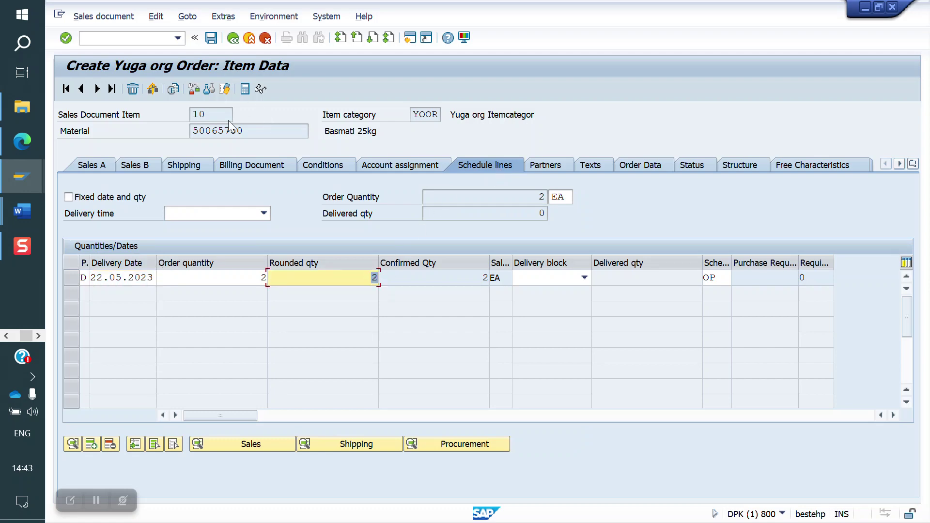
pyautogui.click(133, 37)
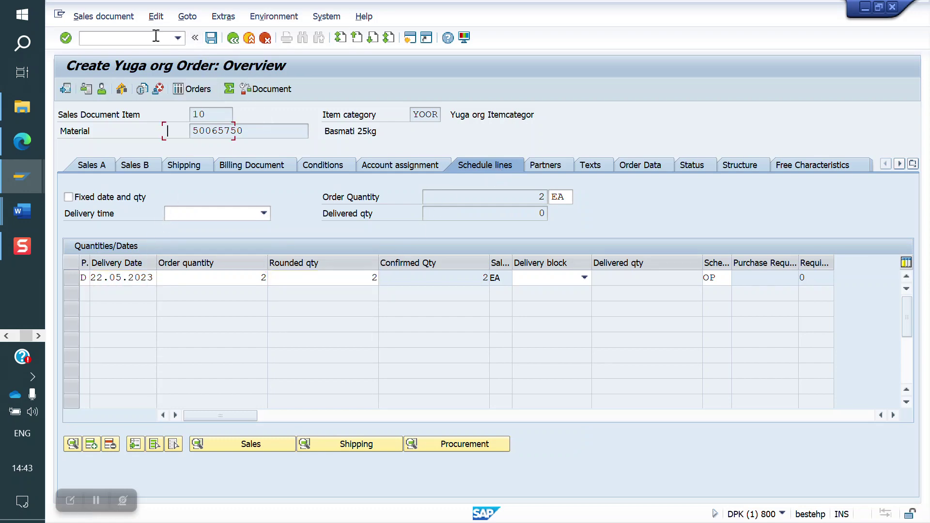
pyautogui.press('Return')
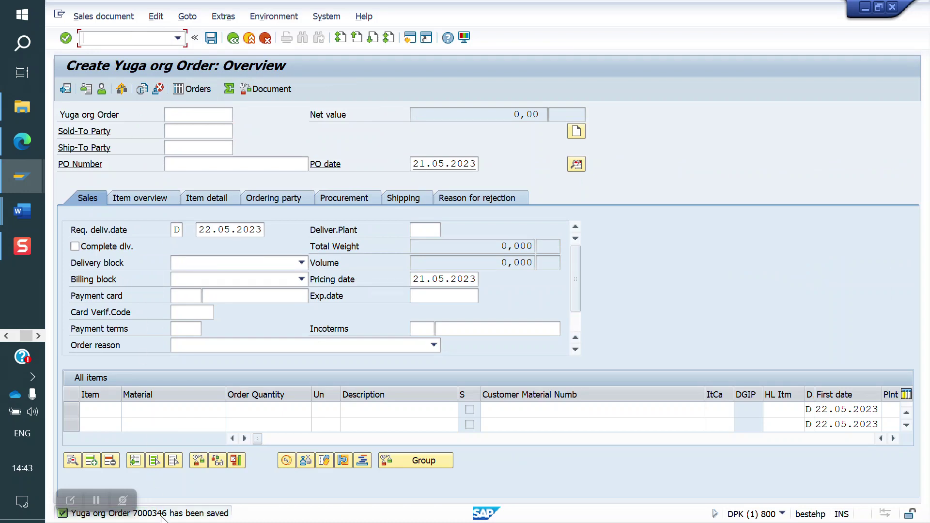
# Start another Yuga org order with transaction VA01 and choose the Bangalore customer as the sold-to party
pyautogui.click(129, 37)
pyautogui.write('/nva01')
pyautogui.press('Return')
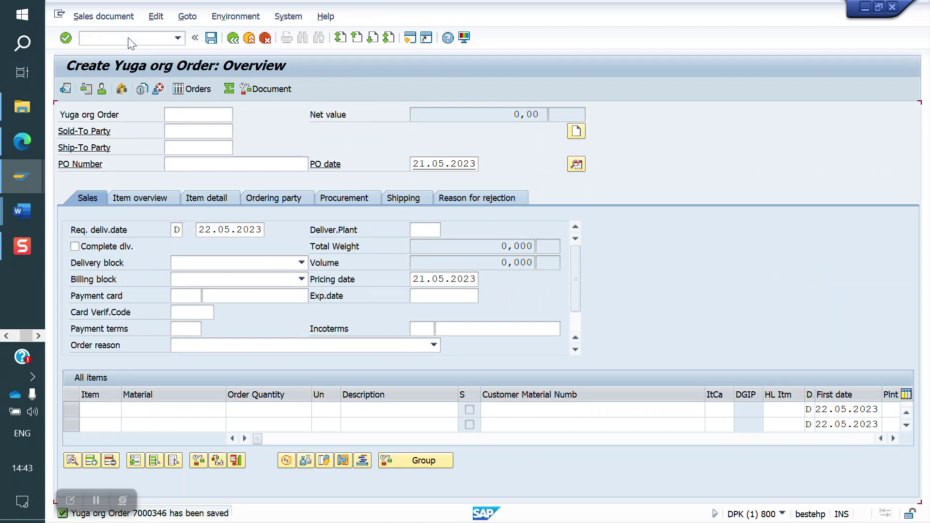
pyautogui.press('Return')
pyautogui.press('Down')
pyautogui.press('Down')
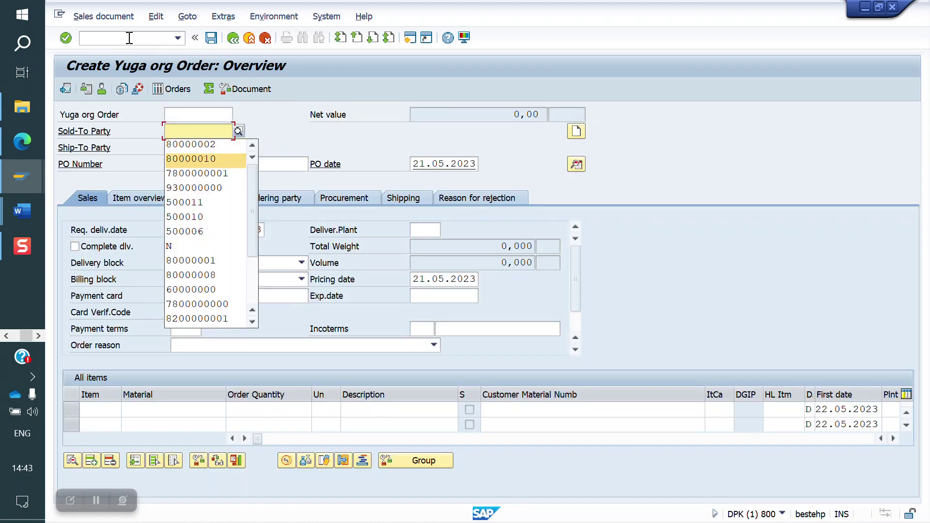
pyautogui.press('Return')
pyautogui.press('Return')
# Enter material 50065750 with an order quantity of 2 as the first item and continue past the availability control
pyautogui.press('Down')
pyautogui.press('Down')
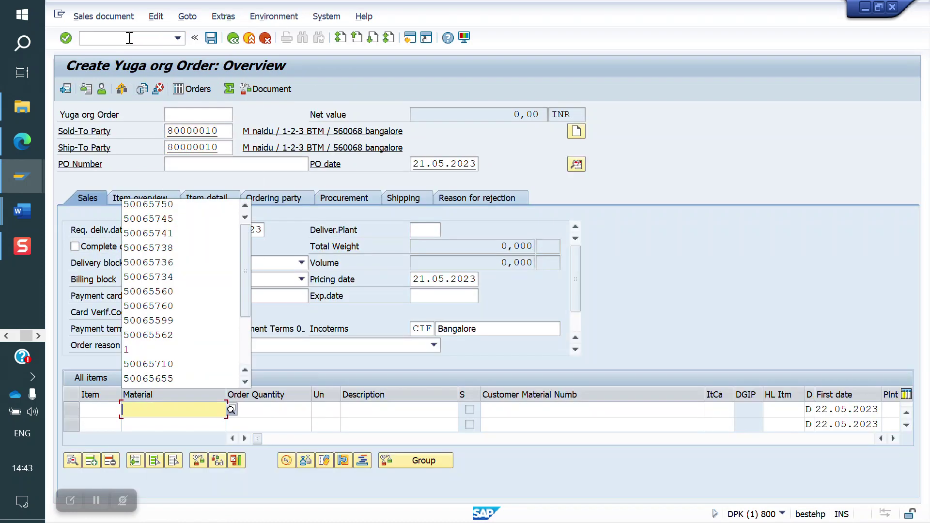
pyautogui.press('Return')
pyautogui.press('Return')
pyautogui.write('2')
pyautogui.press('Return')
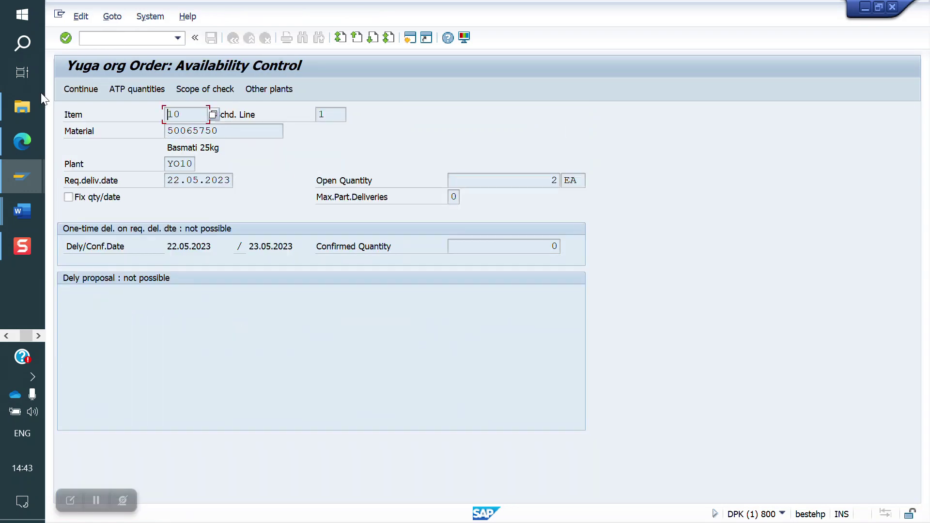
pyautogui.click(77, 89)
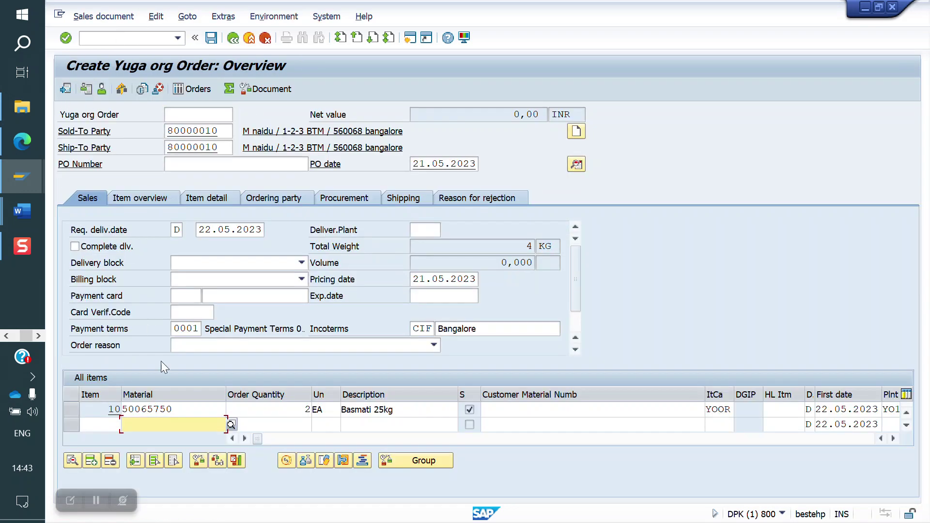
# Check the confirmed quantity in the schedule lines of item 10 and save the order
pyautogui.doubleClick(192, 411)
pyautogui.click(485, 167)
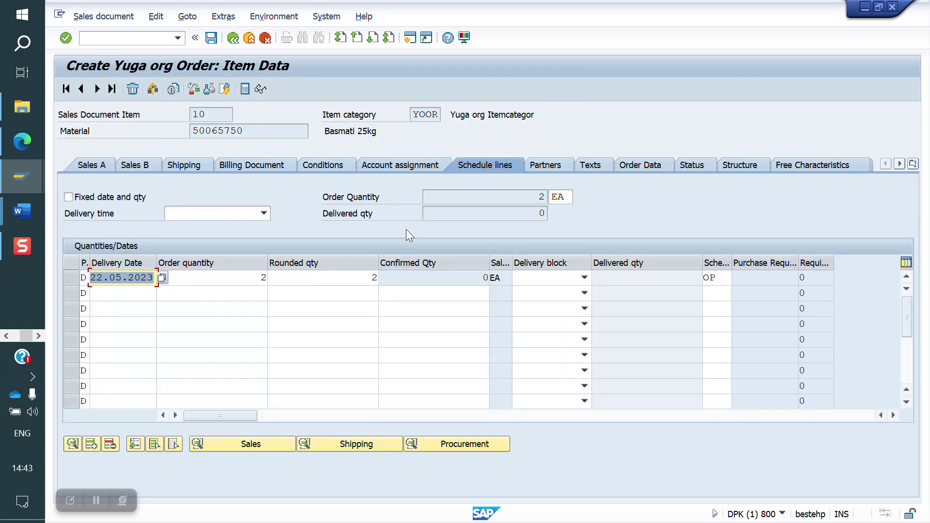
pyautogui.click(463, 290)
pyautogui.doubleClick(486, 277)
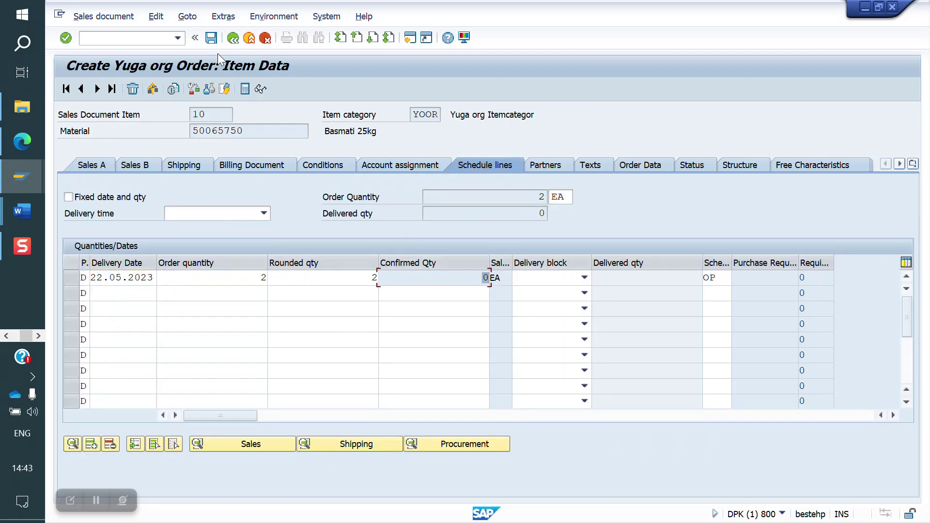
pyautogui.click(213, 39)
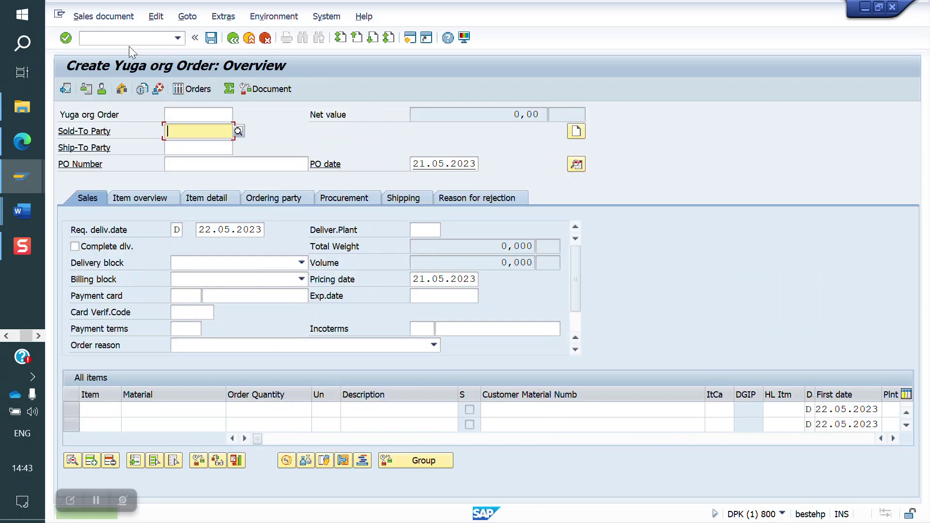
# Start transaction SPRO and open the SAP Reference IMG
pyautogui.click(120, 39)
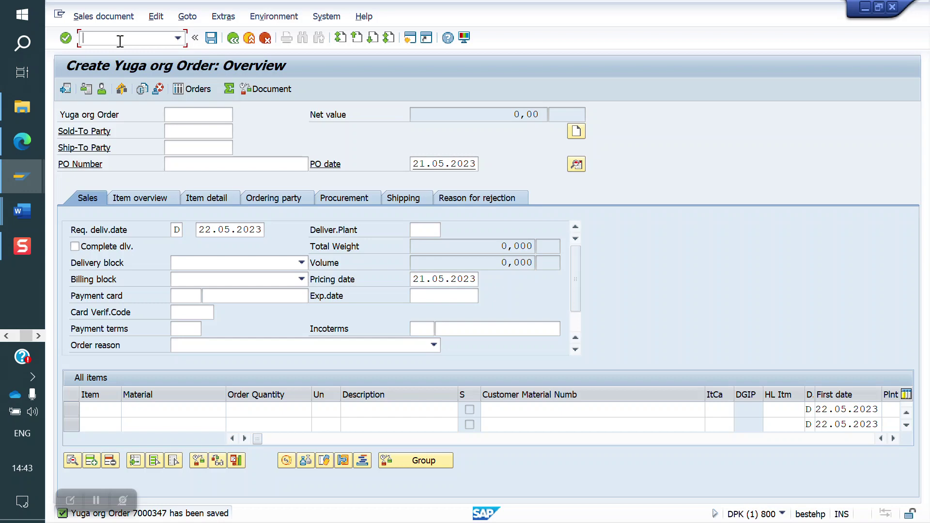
pyautogui.moveTo(22, 173)
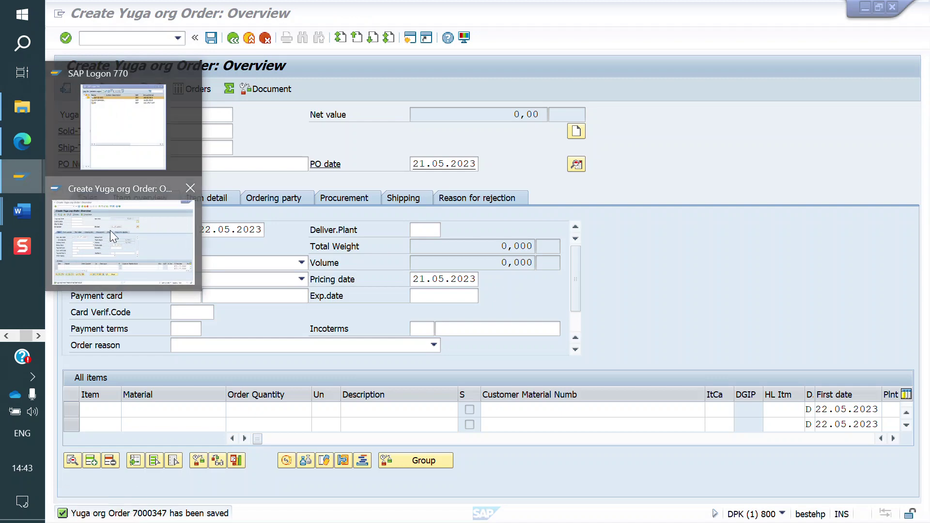
pyautogui.click(109, 230)
pyautogui.click(123, 43)
pyautogui.write('/nspro')
pyautogui.press('Return')
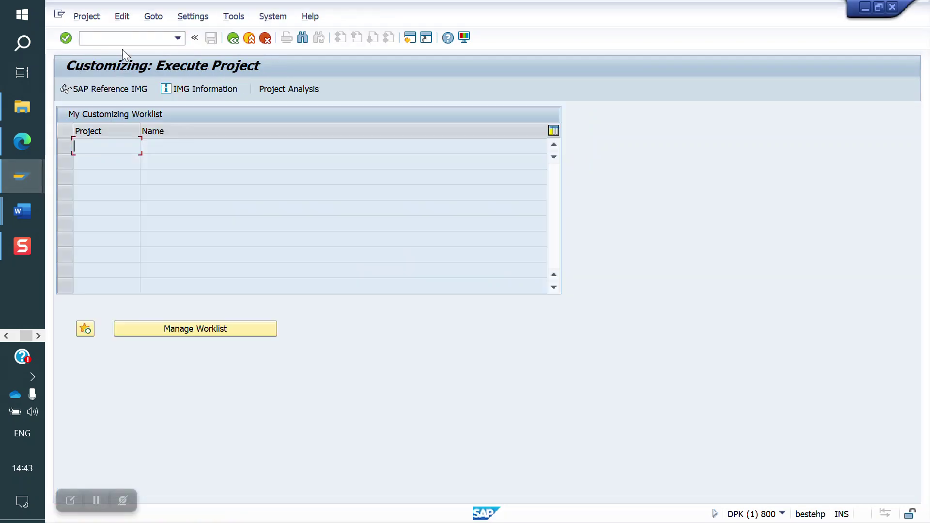
pyautogui.click(115, 93)
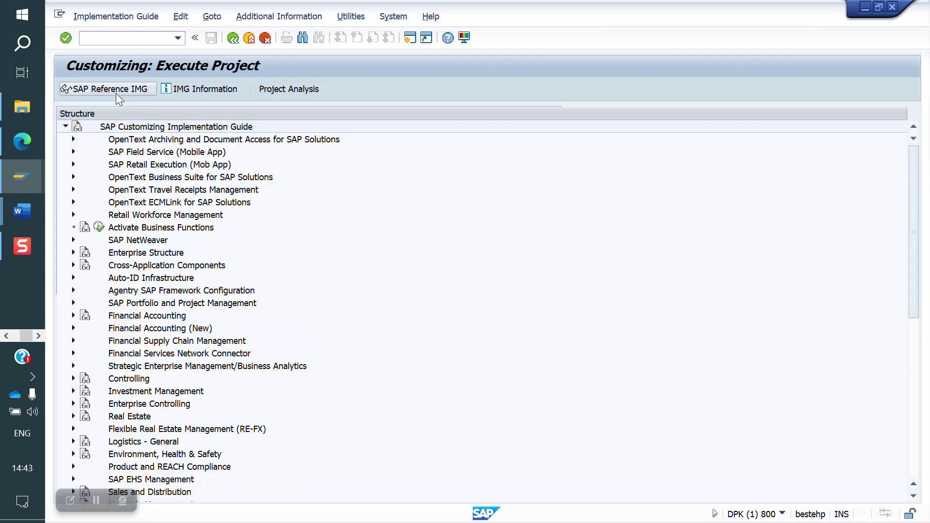
# Expand Sales and Distribution > Basic Functions > Availability Check and Transfer of Requirements > Availability Check > Availability Check with ATP Logic or Against Planning
pyautogui.scroll(-3, 65, 379)
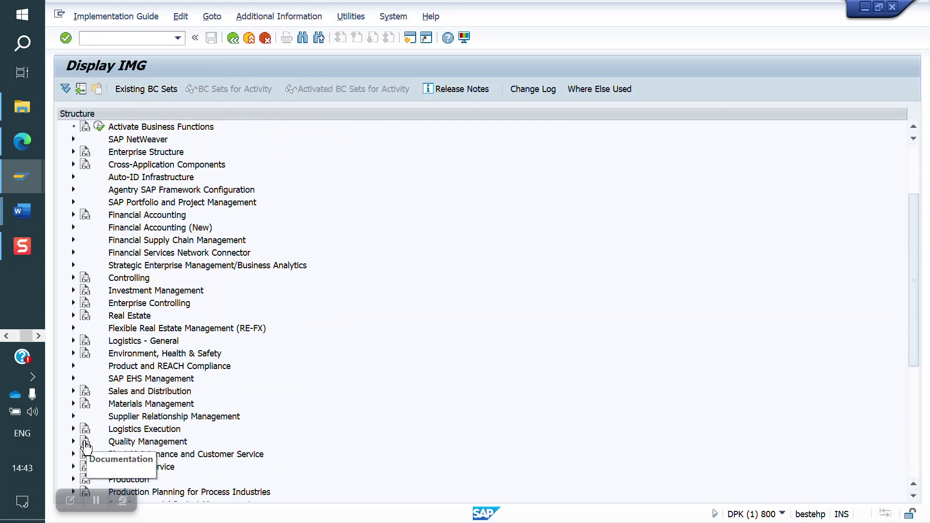
pyautogui.scroll(-3, 88, 418)
pyautogui.click(73, 303)
pyautogui.scroll(-5, 96, 318)
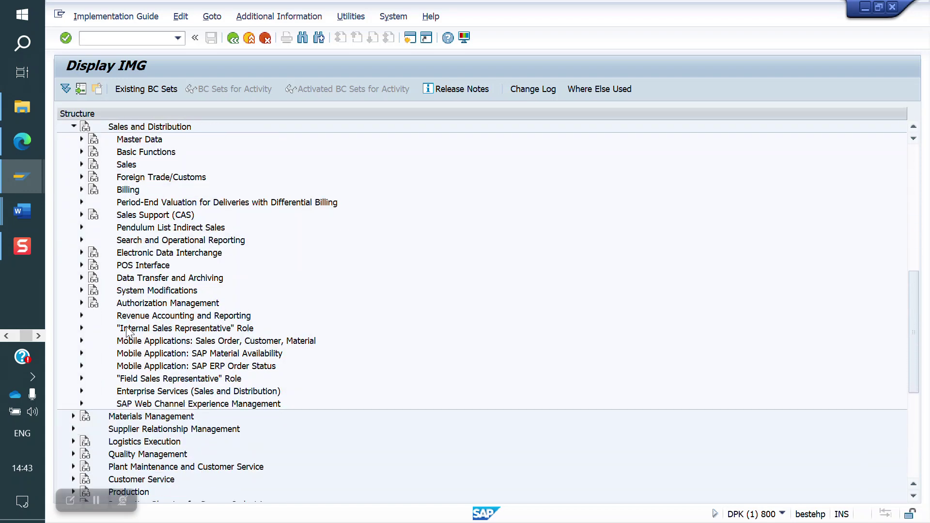
pyautogui.click(81, 153)
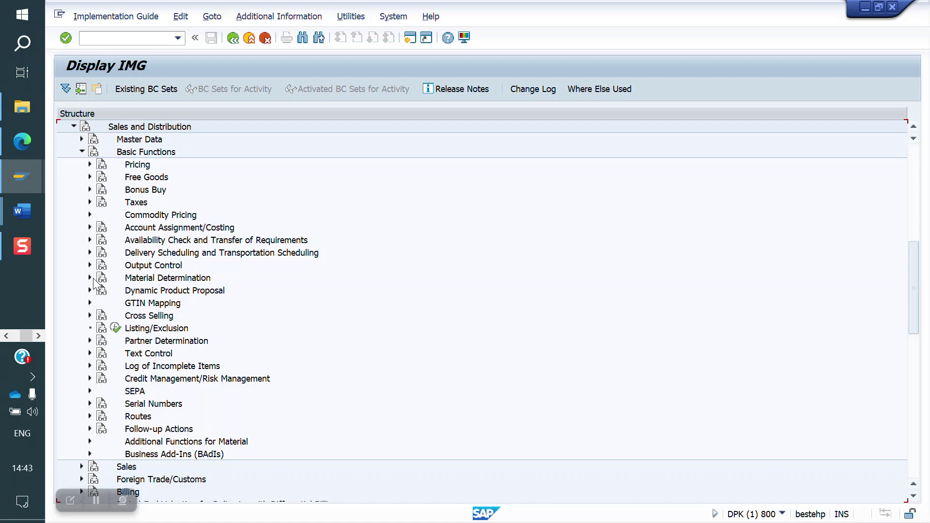
pyautogui.click(89, 240)
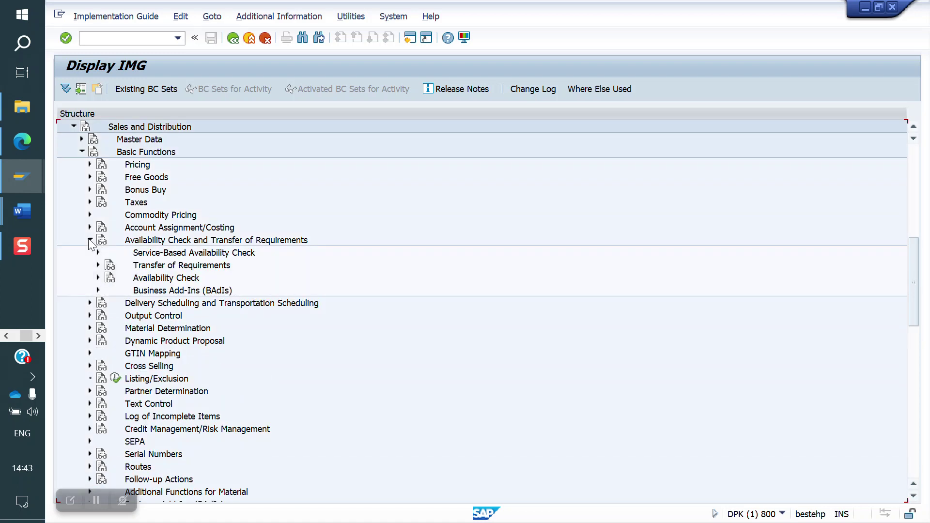
pyautogui.click(99, 277)
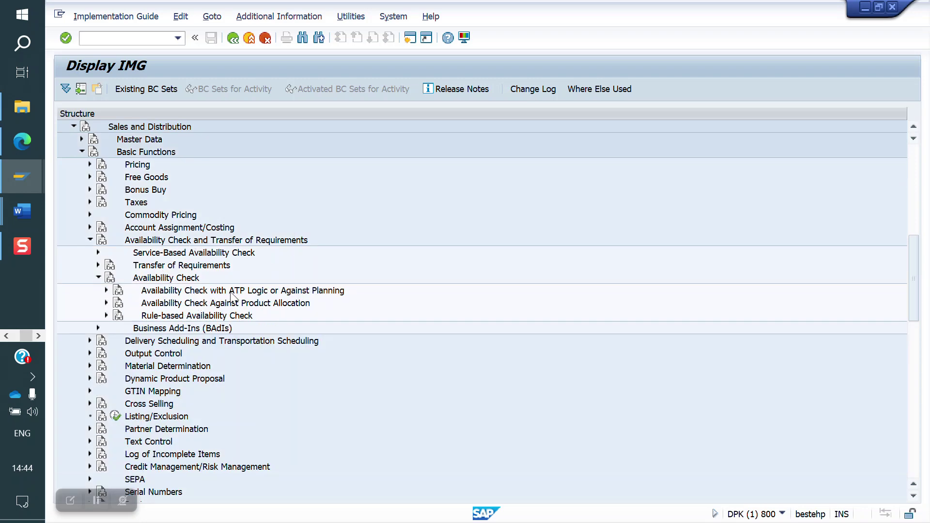
pyautogui.click(106, 290)
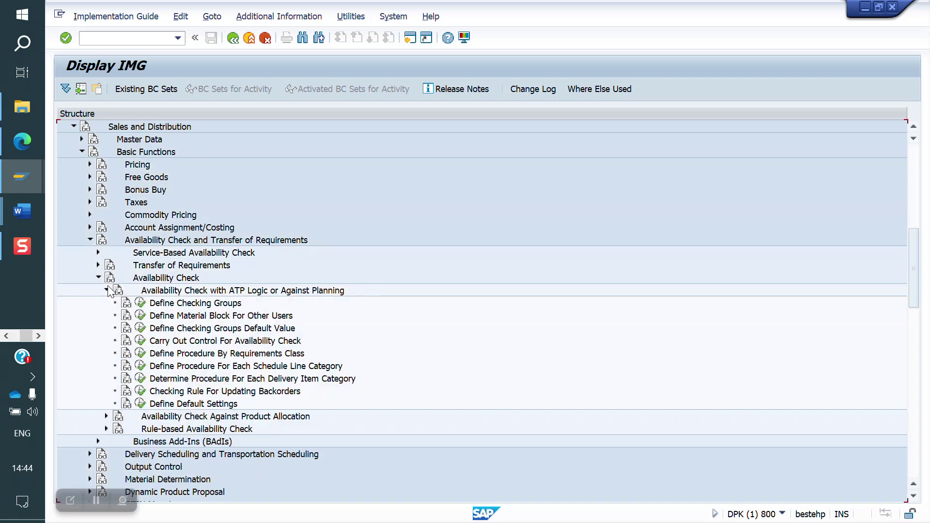
# Review the availability check control details for availability check Y6 with checking rule BO, and return to the IMG structure
pyautogui.click(140, 342)
pyautogui.click(153, 492)
pyautogui.write('y')
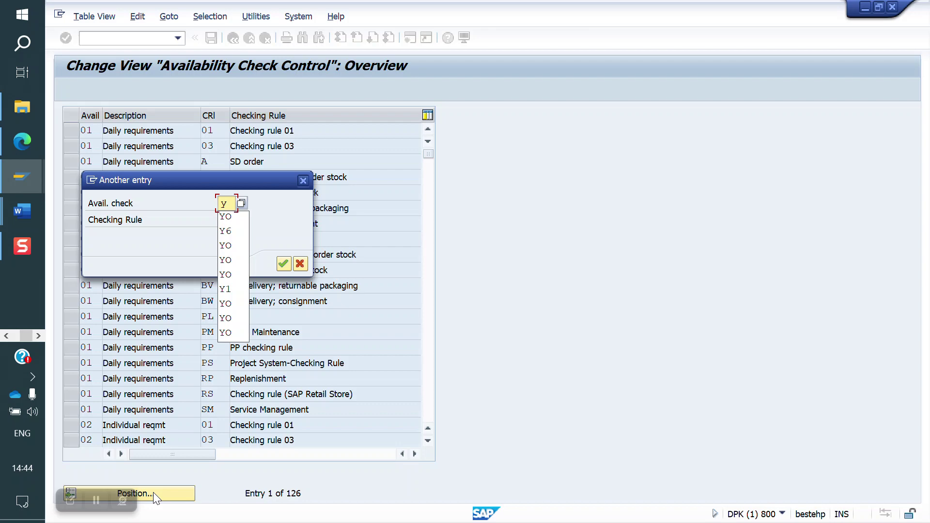
pyautogui.write('6')
pyautogui.press('Tab')
pyautogui.write('bo')
pyautogui.press('Return')
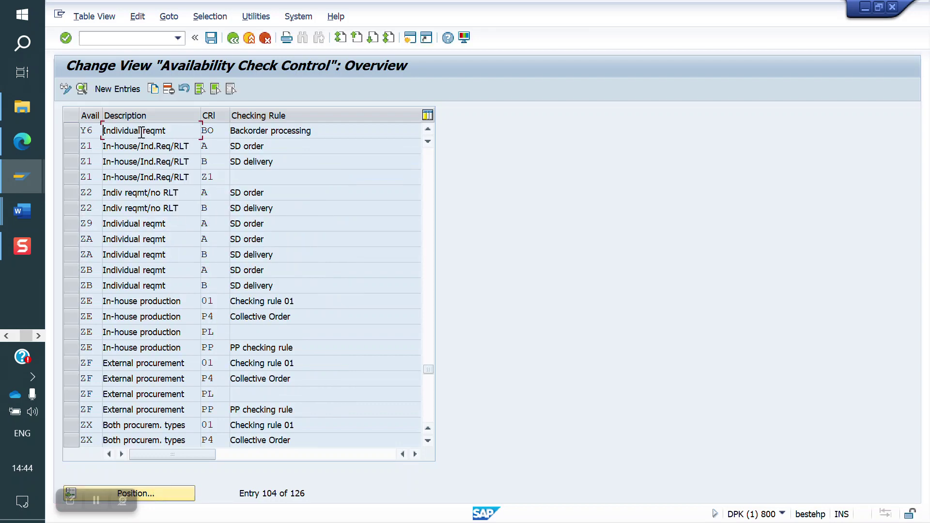
pyautogui.doubleClick(140, 132)
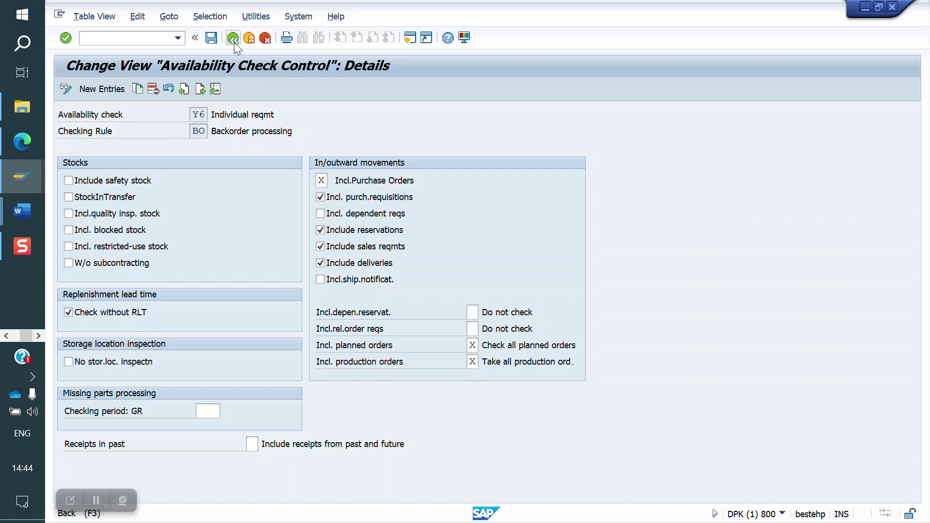
pyautogui.click(234, 39)
pyautogui.click(234, 39)
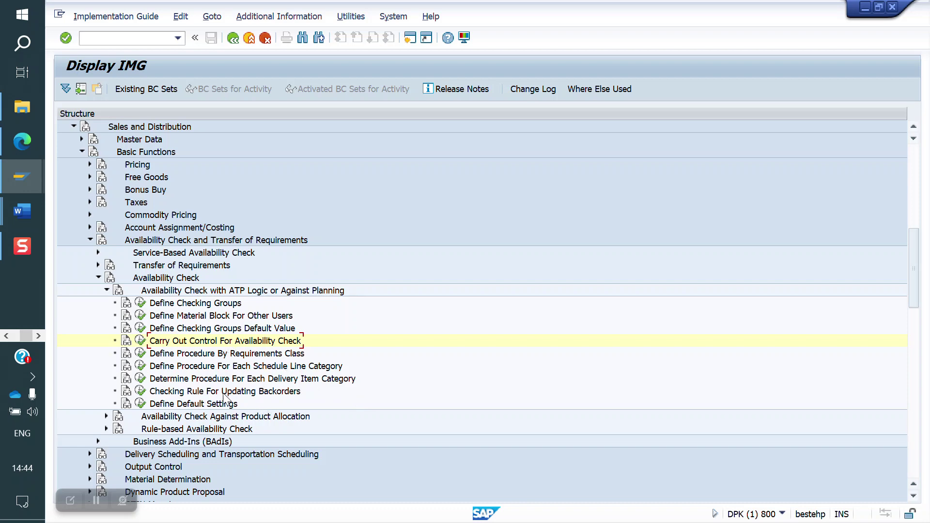
# In Checking Rule For Updating Backorders, set plant YO10's check rule to BO and save it to the proposed customizing request
pyautogui.click(139, 392)
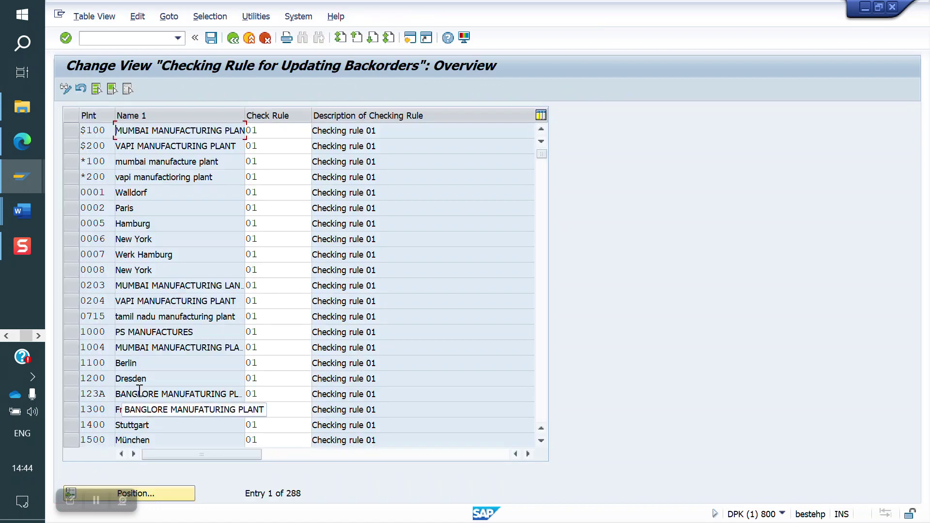
pyautogui.click(161, 497)
pyautogui.write('yo10')
pyautogui.press('Return')
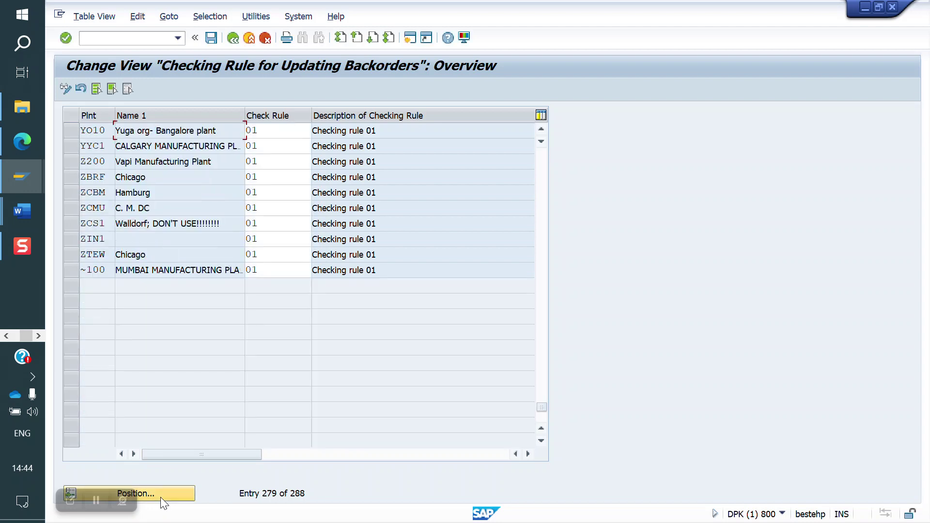
pyautogui.click(269, 129)
pyautogui.press('BackSpace')
pyautogui.press('BackSpace')
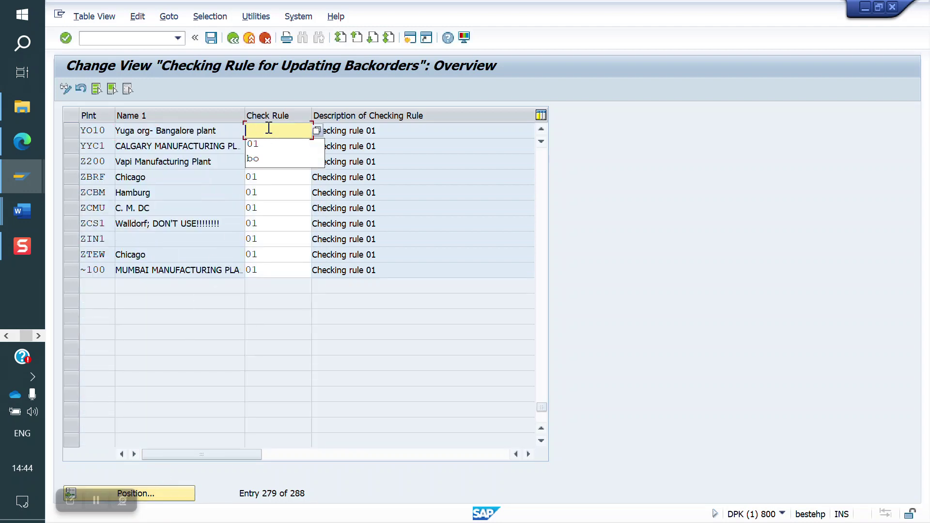
pyautogui.write('bo')
pyautogui.press('Return')
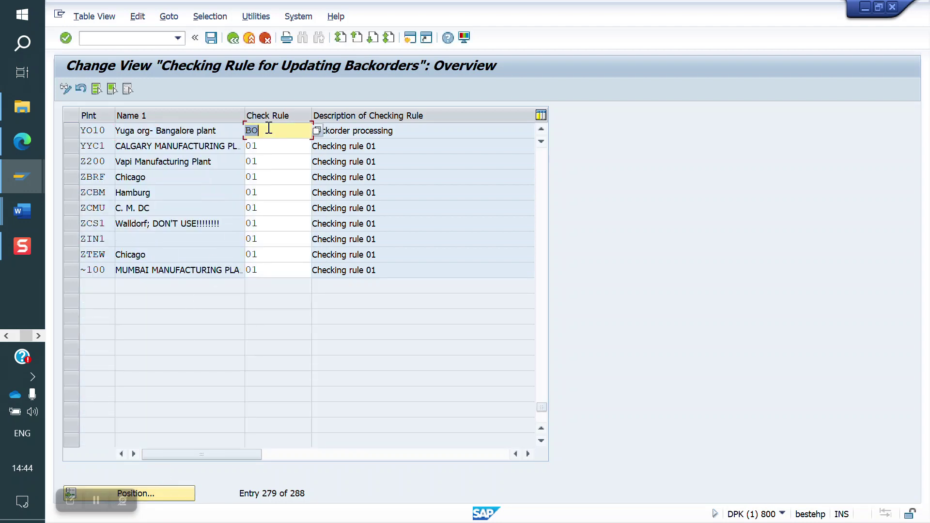
pyautogui.click(211, 37)
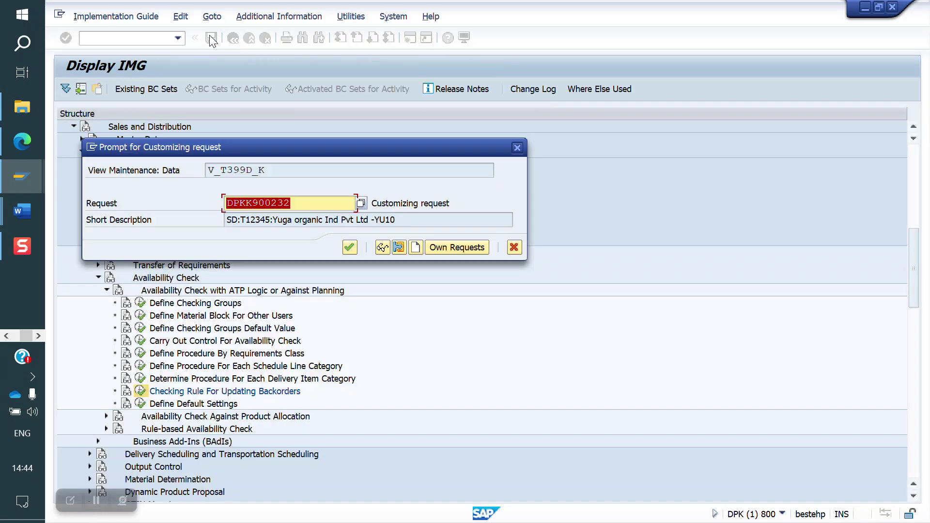
pyautogui.click(349, 248)
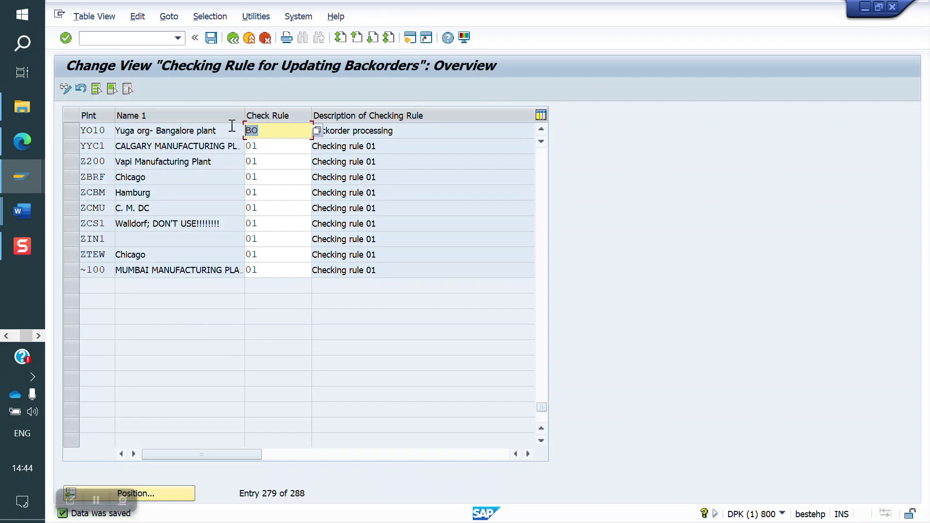
pyautogui.click(235, 40)
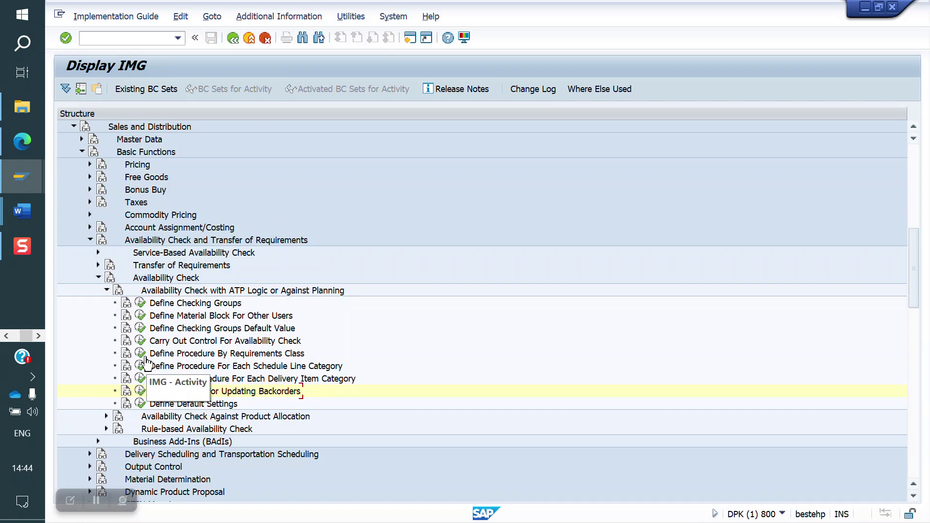
# Reopen Carry Out Control For Availability Check and locate the entry for availability check Y6 with checking rule BO
pyautogui.click(140, 341)
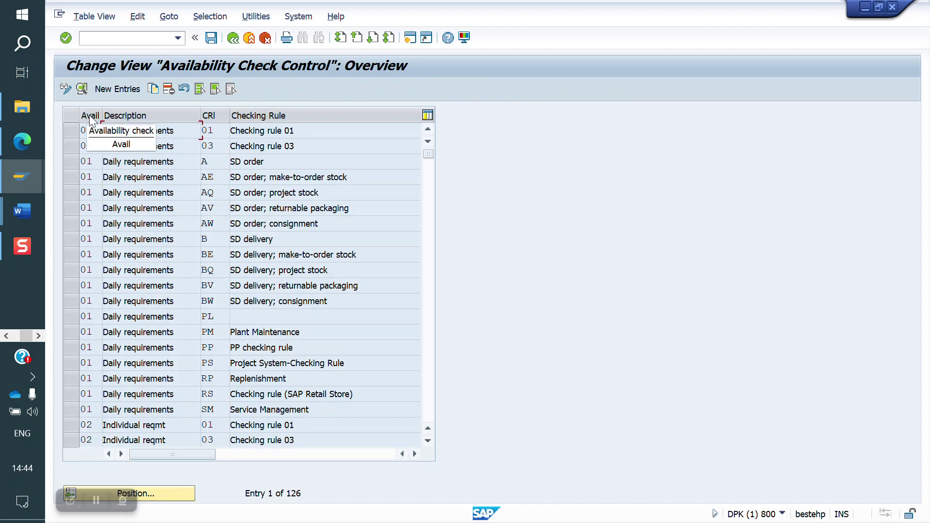
pyautogui.click(164, 485)
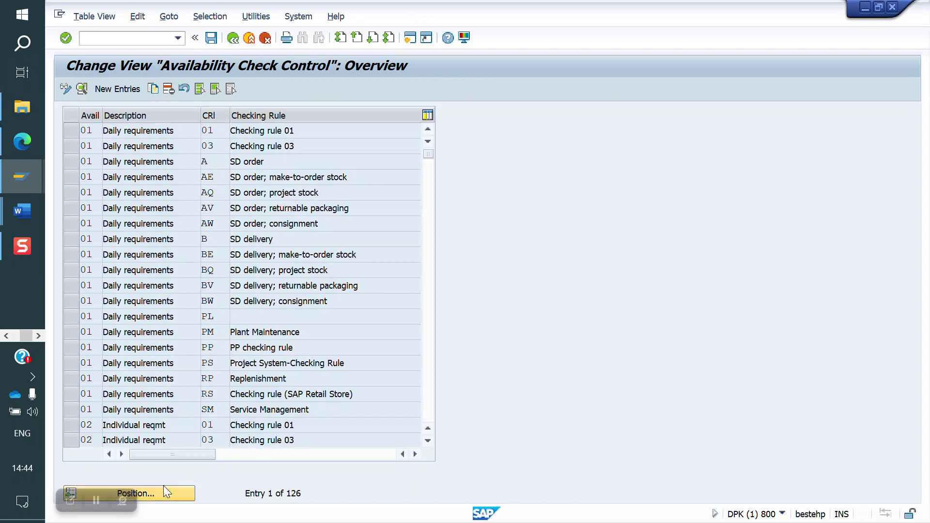
pyautogui.write('0')
pyautogui.press('BackSpace')
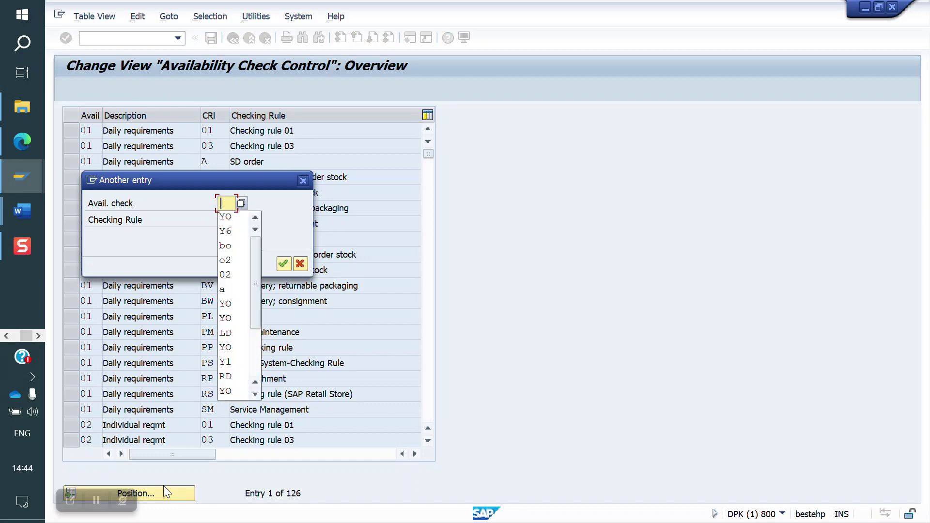
pyautogui.write('y6')
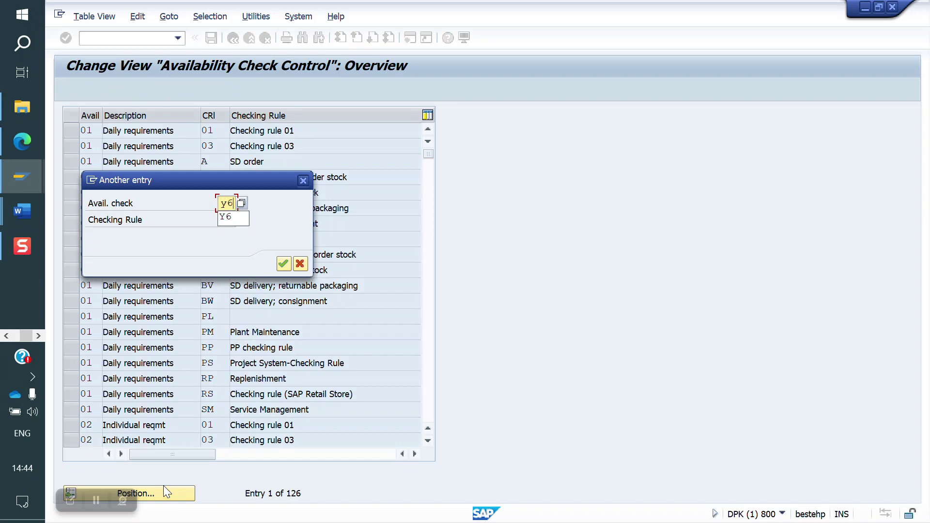
pyautogui.press('Tab')
pyautogui.write('bo')
pyautogui.press('Return')
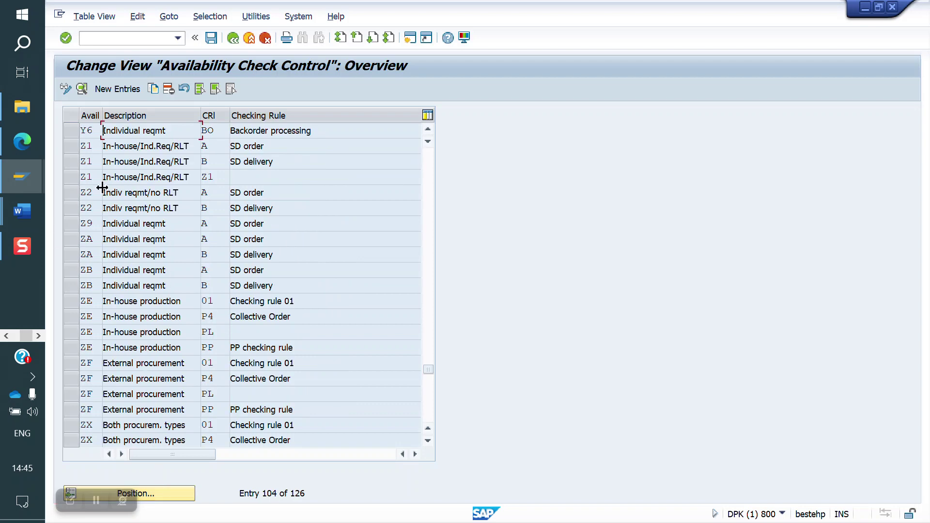
# Start transaction V_RA and run the backorder selection list for material 50065750 in plant YO10
pyautogui.write('/n')
pyautogui.write('v_ra')
pyautogui.press('Return')
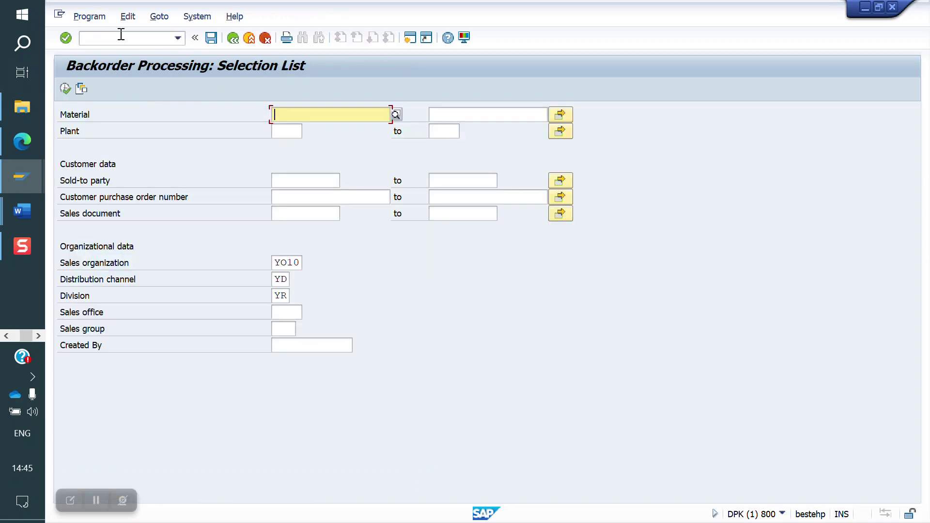
pyautogui.write('50065750')
pyautogui.press('Tab')
pyautogui.write('yo10')
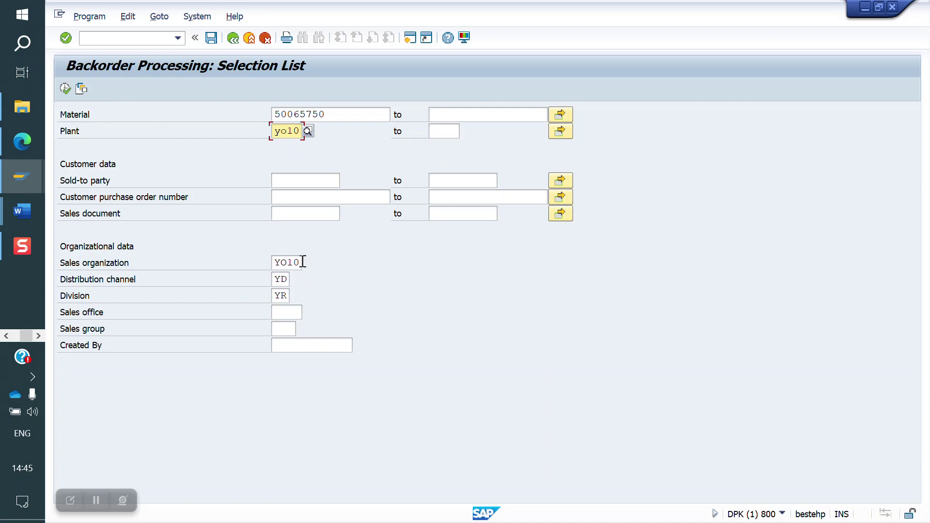
pyautogui.click(65, 89)
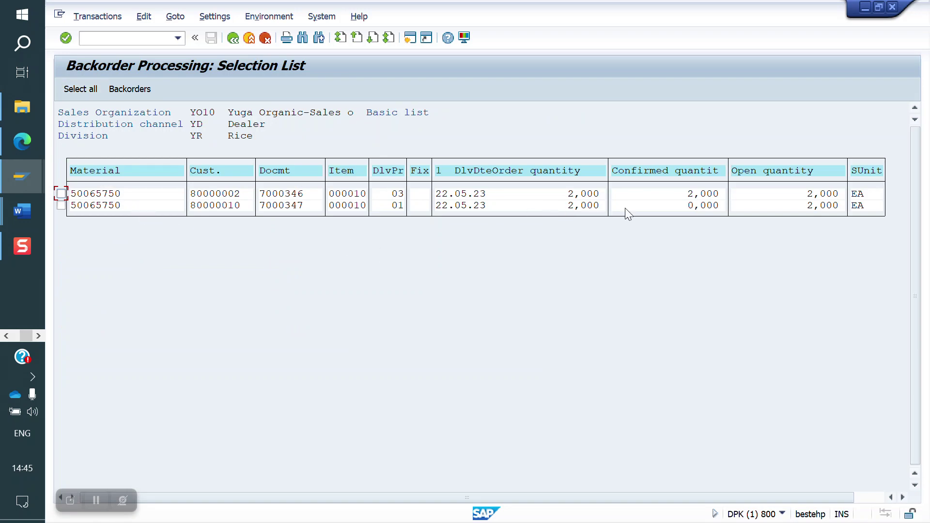
# Compare the customers, delivery priorities, order quantities and confirmed quantities of the two sales orders in the backorder selection list
pyautogui.click(583, 194)
pyautogui.click(231, 193)
pyautogui.click(86, 194)
pyautogui.click(212, 206)
pyautogui.click(111, 194)
pyautogui.click(685, 195)
pyautogui.click(281, 206)
pyautogui.click(231, 208)
pyautogui.click(559, 209)
pyautogui.click(689, 205)
pyautogui.click(689, 196)
pyautogui.click(689, 208)
# Select all entries in the selection list, open their backorder processing overview, and check the current transaction in the system information
pyautogui.click(89, 89)
pyautogui.click(139, 92)
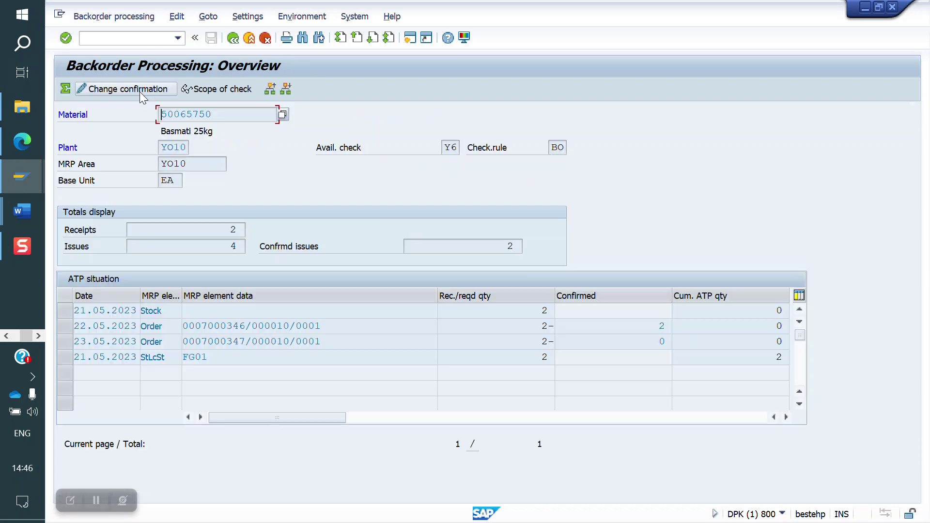
pyautogui.click(177, 39)
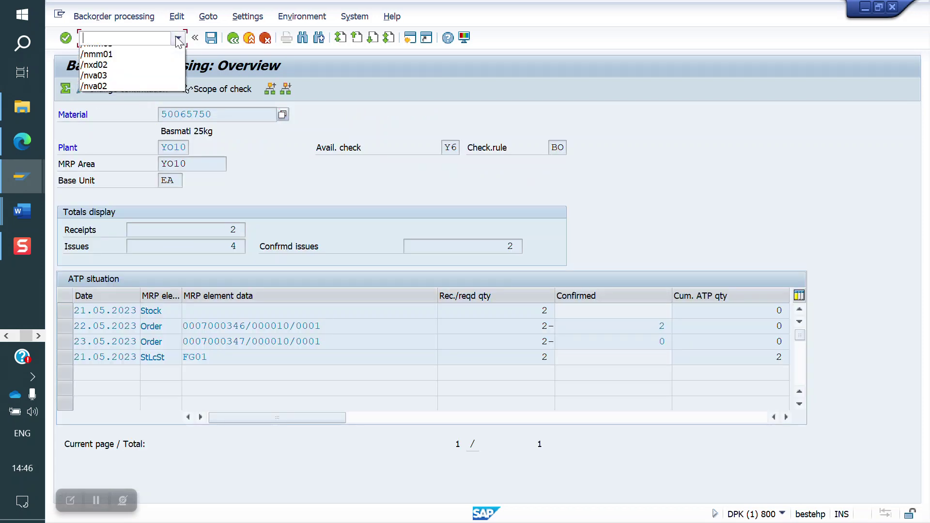
pyautogui.click(783, 515)
pyautogui.click(783, 515)
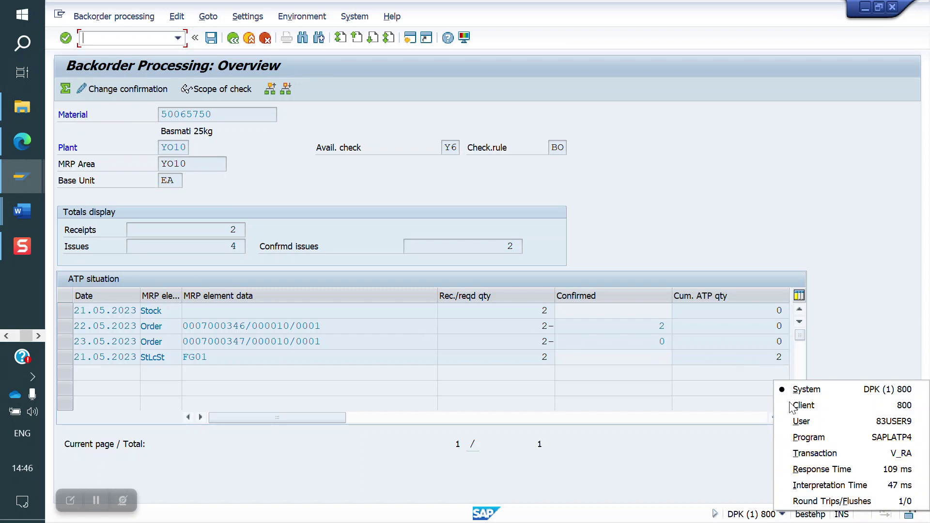
pyautogui.click(313, 202)
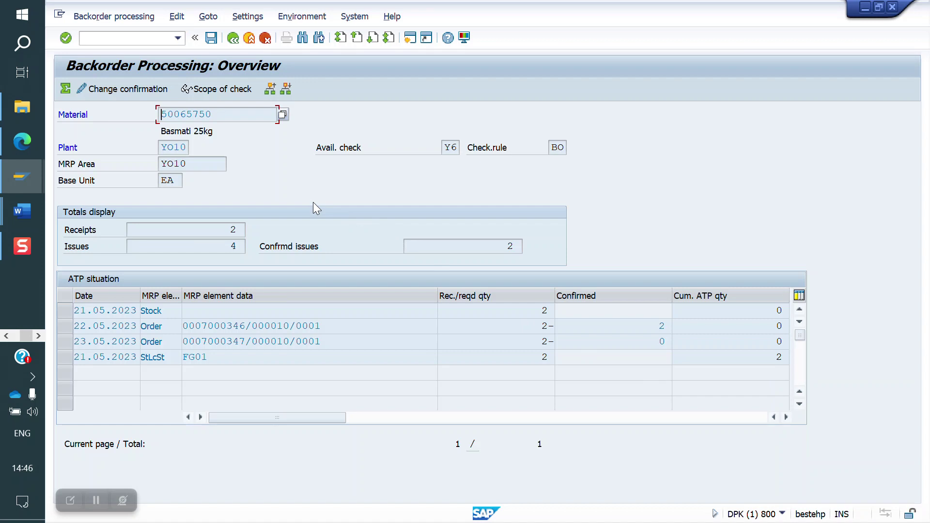
# Clear the committed quantity of the order dated 22.05.2023 in the ATP situation and copy the change
pyautogui.click(65, 325)
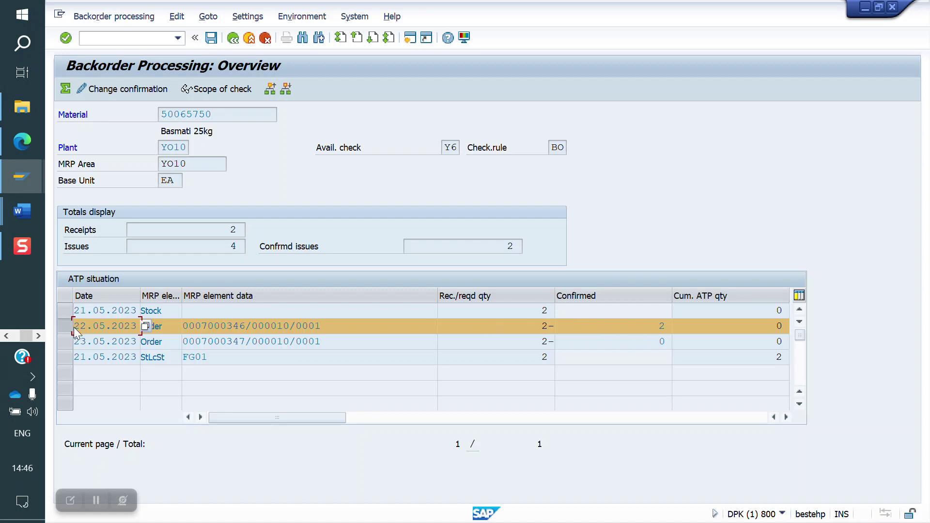
pyautogui.click(127, 90)
pyautogui.press('BackSpace')
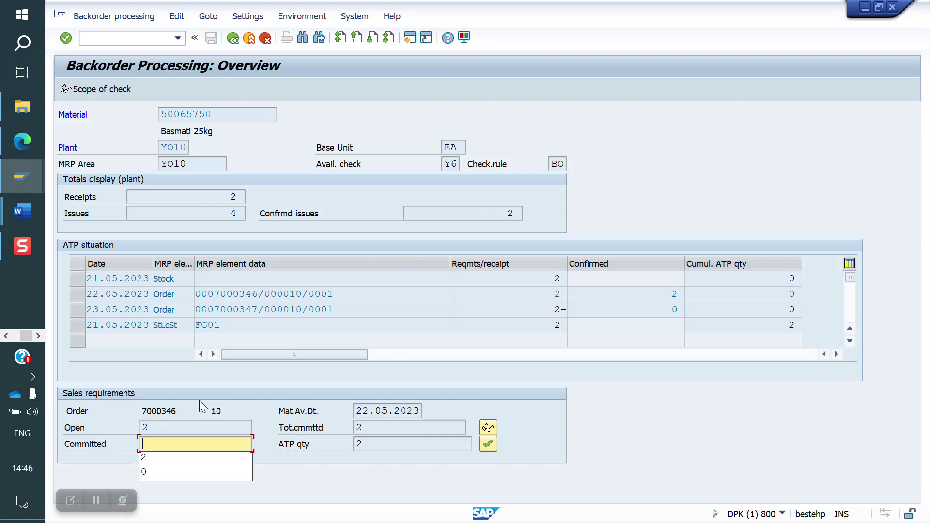
pyautogui.click(488, 444)
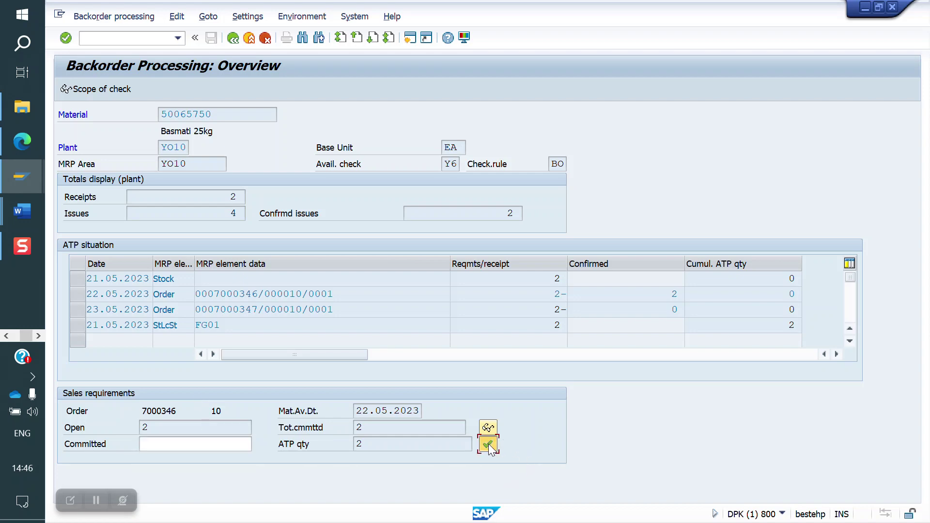
pyautogui.doubleClick(660, 325)
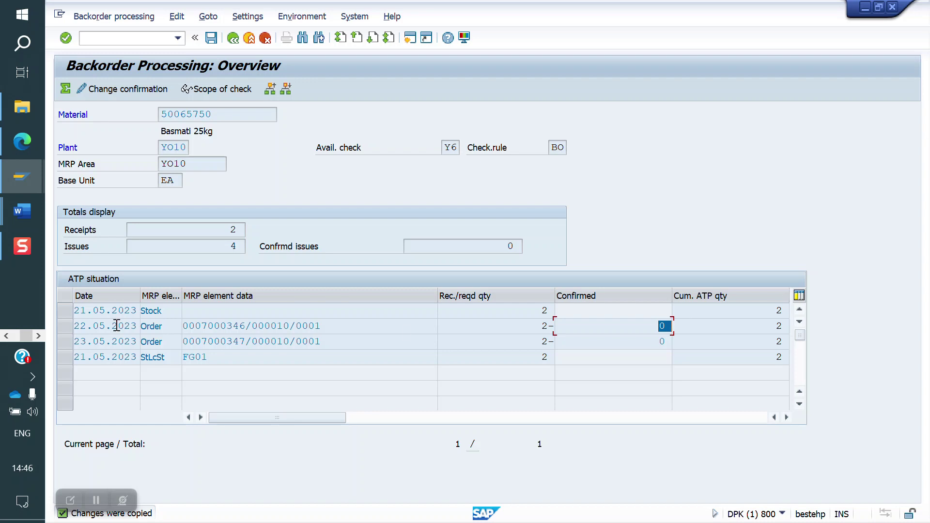
# Set the committed quantity of the order dated 23.05.2023 to 2 and copy the change to the ATP situation
pyautogui.click(66, 342)
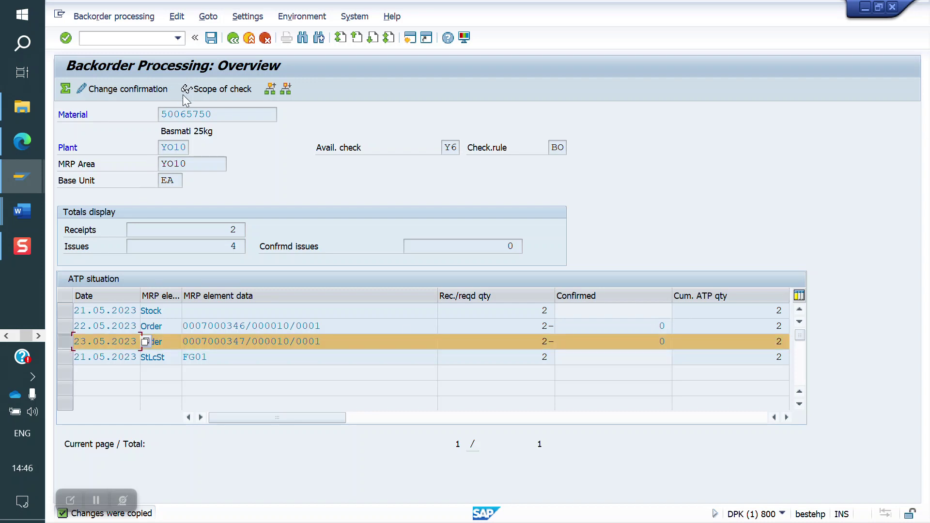
pyautogui.click(120, 92)
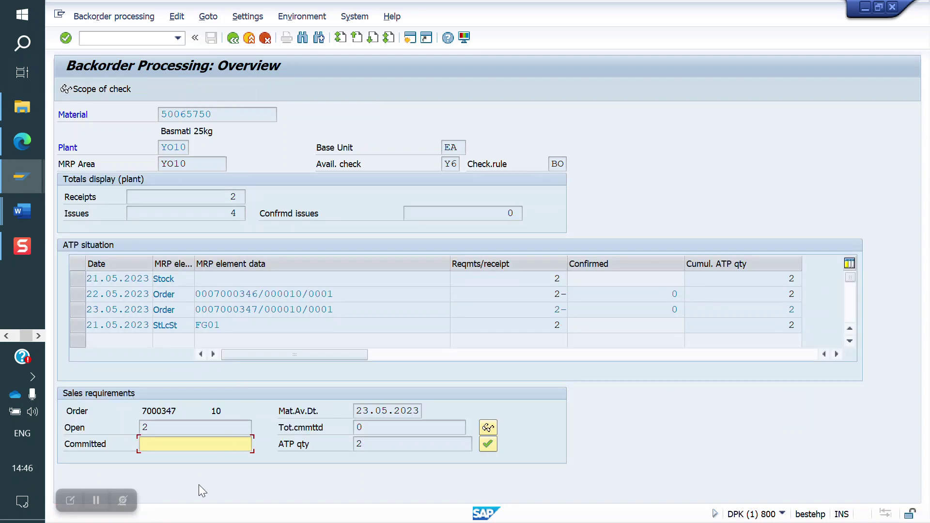
pyautogui.write('2')
pyautogui.click(487, 444)
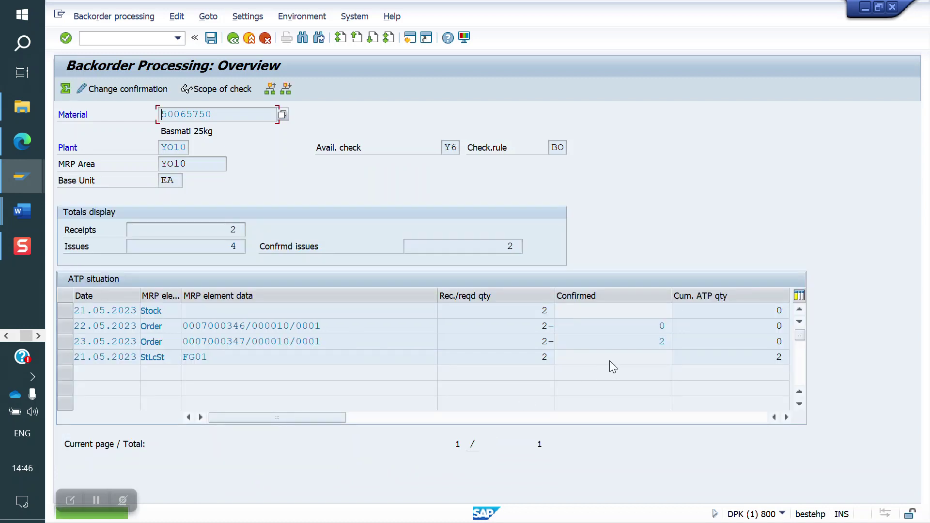
pyautogui.moveTo(632, 343); pyautogui.dragTo(671, 343)
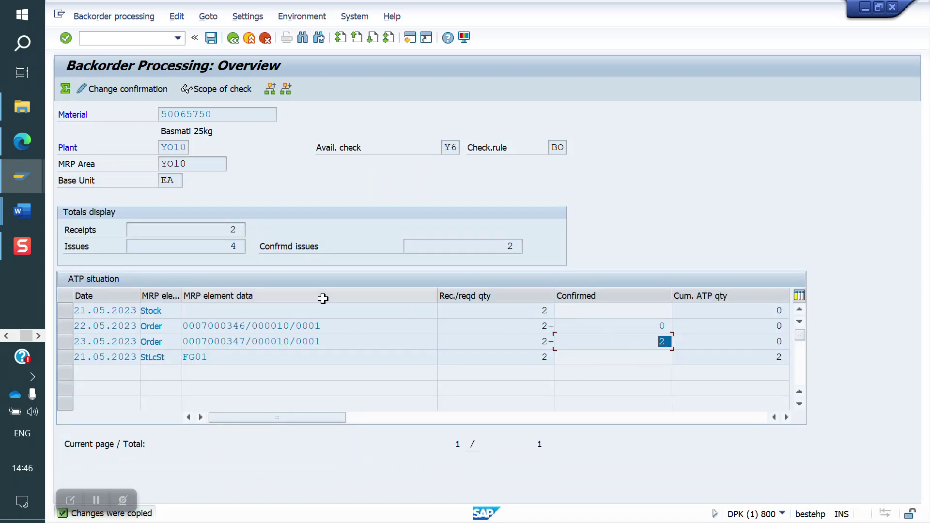
# Save the backorder update and check both orders' confirmed quantities in the selection list
pyautogui.click(213, 42)
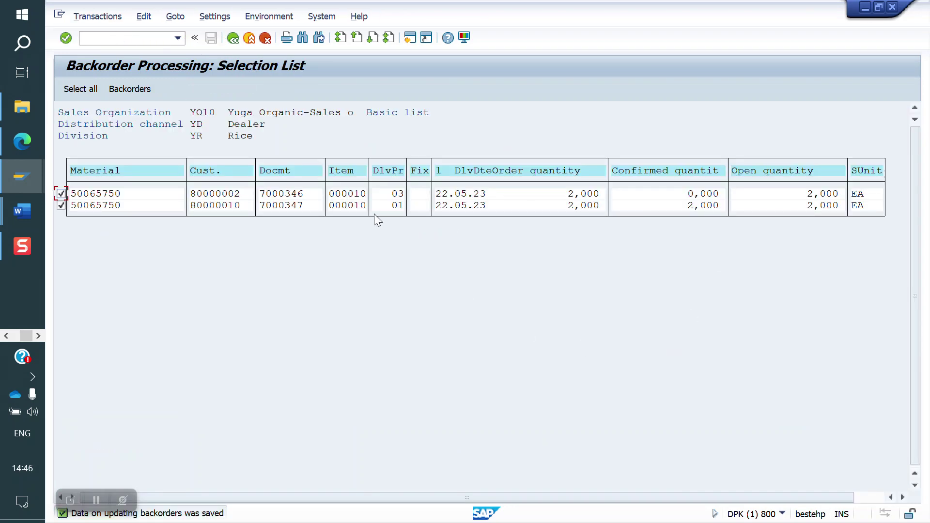
pyautogui.click(689, 194)
pyautogui.click(295, 194)
pyautogui.click(684, 207)
# Start transaction VA02 and open the sales order of the customer with delivery priority 01
pyautogui.click(129, 37)
pyautogui.write('/nva02')
pyautogui.press('Return')
pyautogui.press('Return')
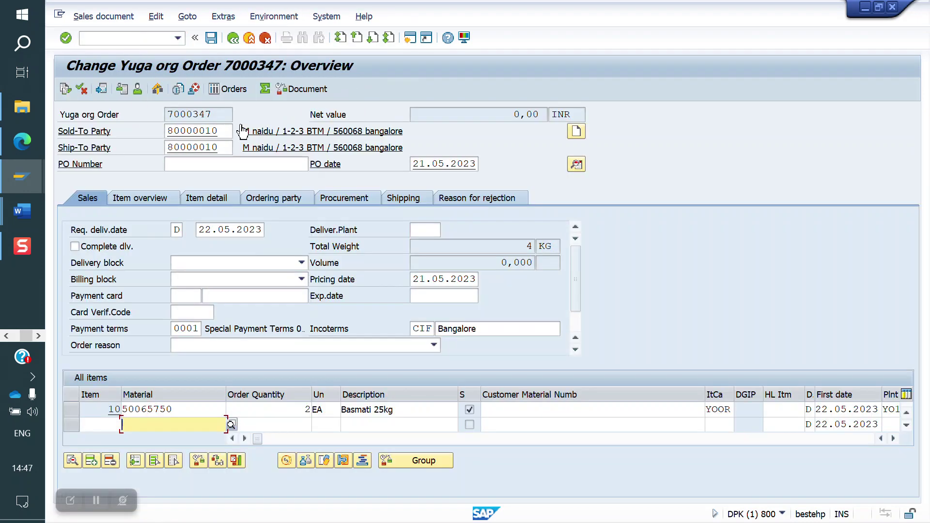
# Check the sold-to party and item 10's confirmed schedule line quantity, return to the initial screen, and clear the order field
pyautogui.moveTo(228, 129); pyautogui.dragTo(140, 141)
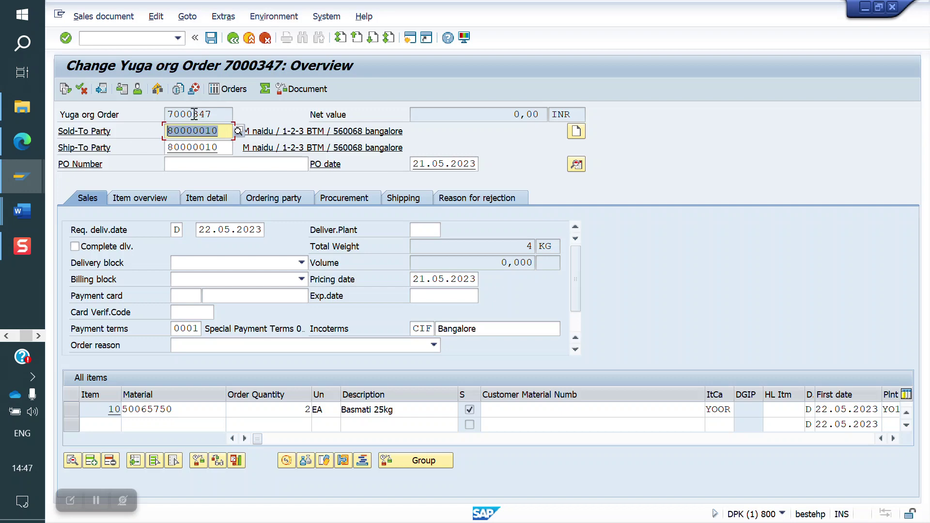
pyautogui.click(189, 413)
pyautogui.doubleClick(189, 412)
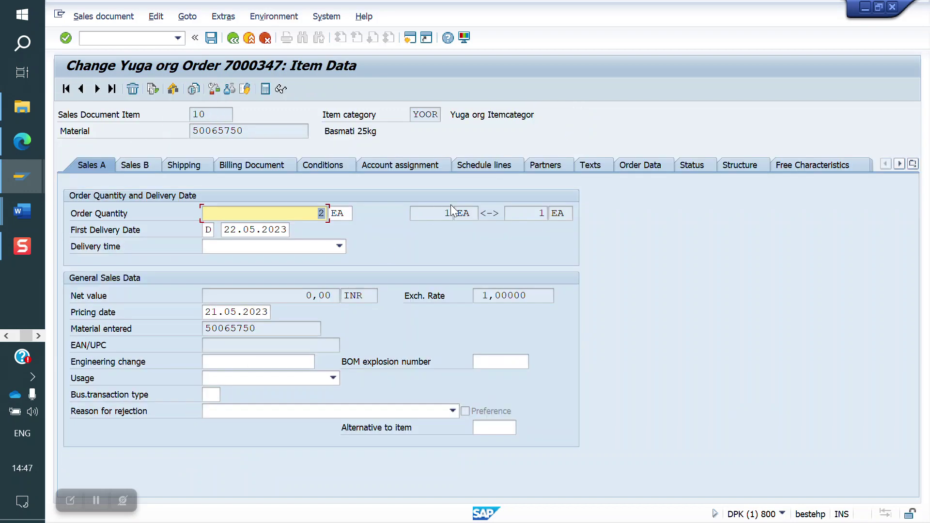
pyautogui.click(501, 164)
pyautogui.click(475, 291)
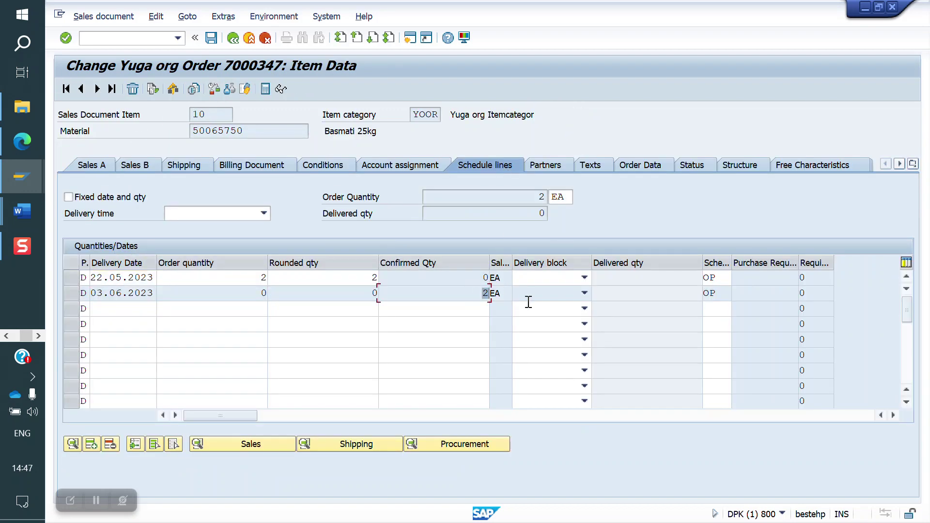
pyautogui.click(233, 39)
pyautogui.click(233, 39)
pyautogui.press('Delete')
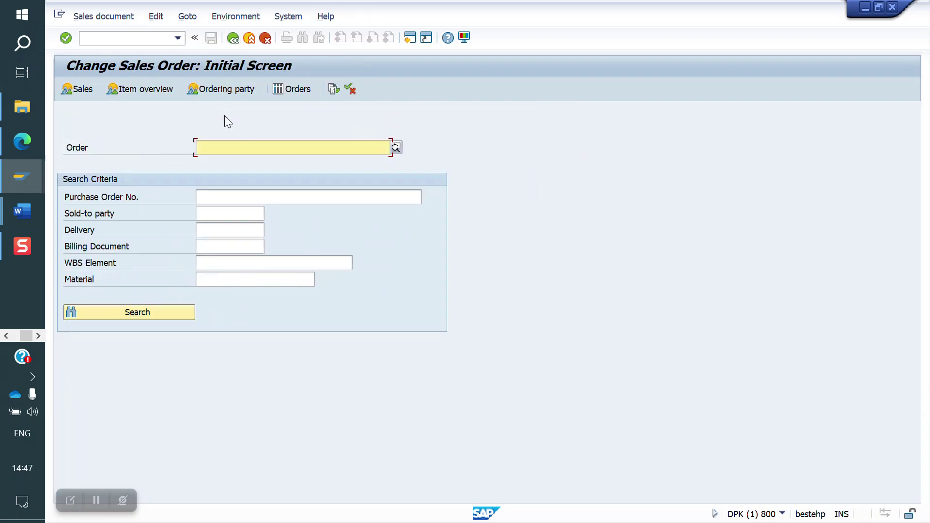
pyautogui.press('Escape')
# Start transaction VA03 and display the sales order of the customer with delivery priority 03
pyautogui.click(120, 38)
pyautogui.write('/n')
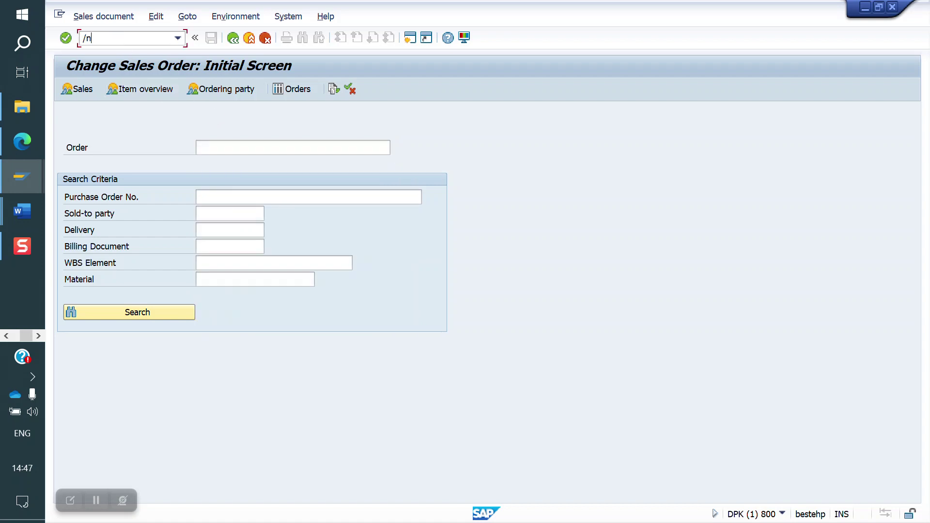
pyautogui.write('va03')
pyautogui.press('Return')
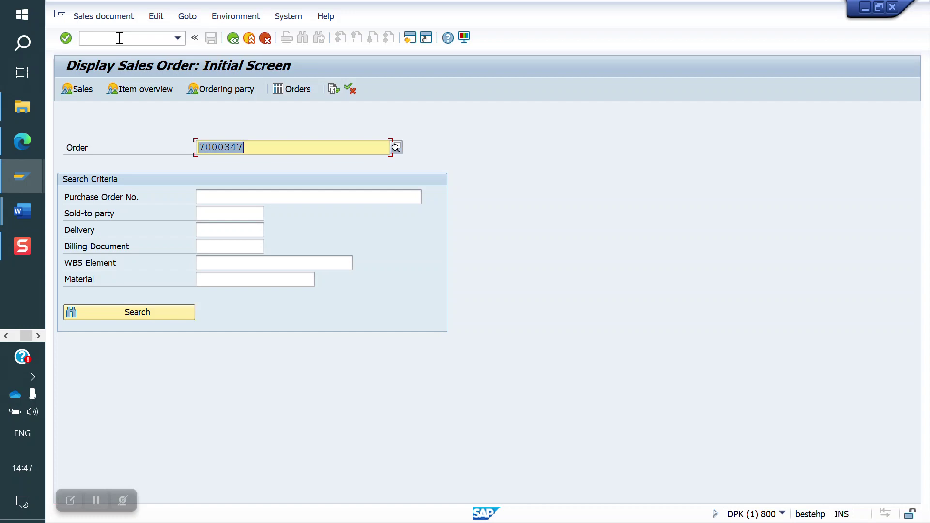
pyautogui.click(270, 148)
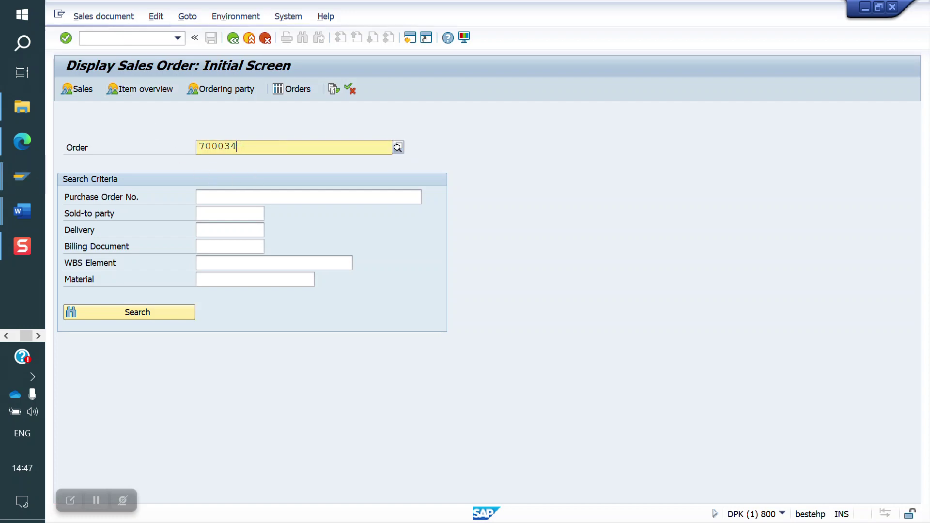
pyautogui.press('Return')
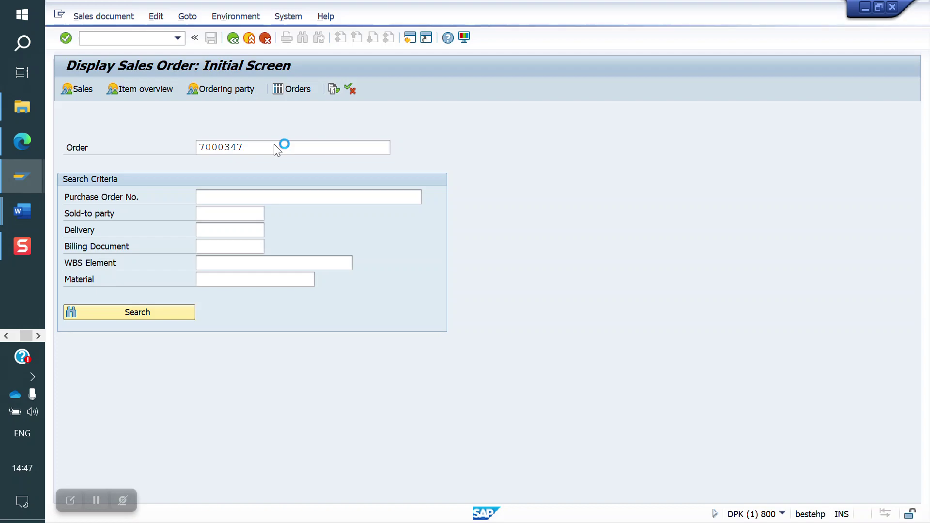
# Check the displayed order's sold-to party and item 10's schedule lines, and return to the order overview
pyautogui.click(226, 130)
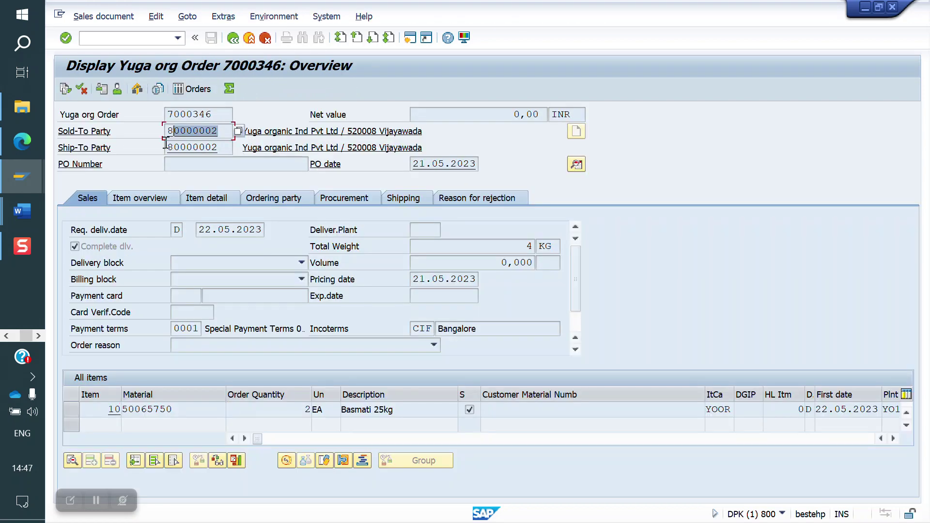
pyautogui.doubleClick(190, 415)
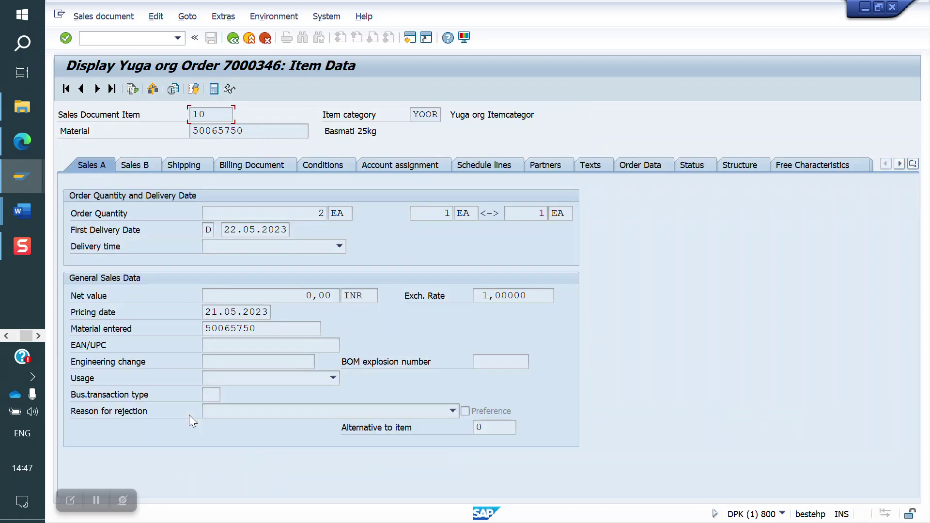
pyautogui.click(473, 167)
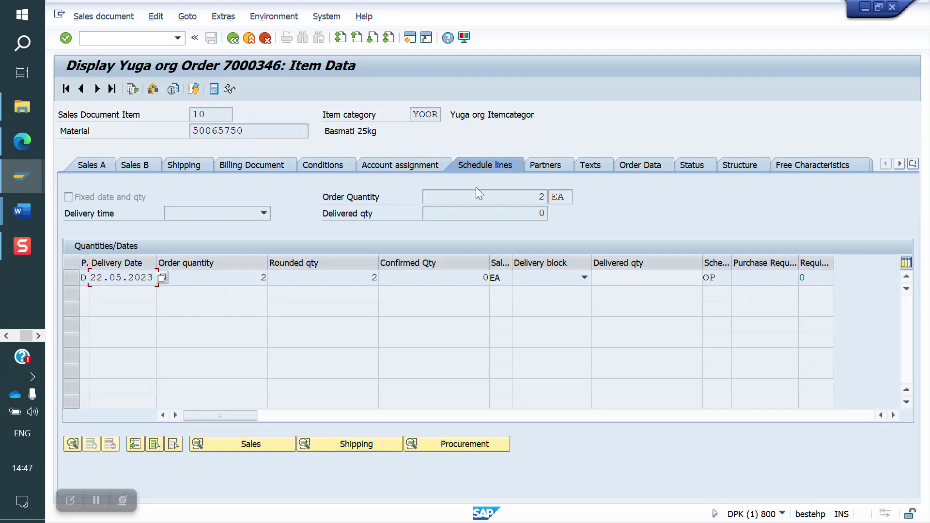
pyautogui.click(477, 278)
pyautogui.click(234, 39)
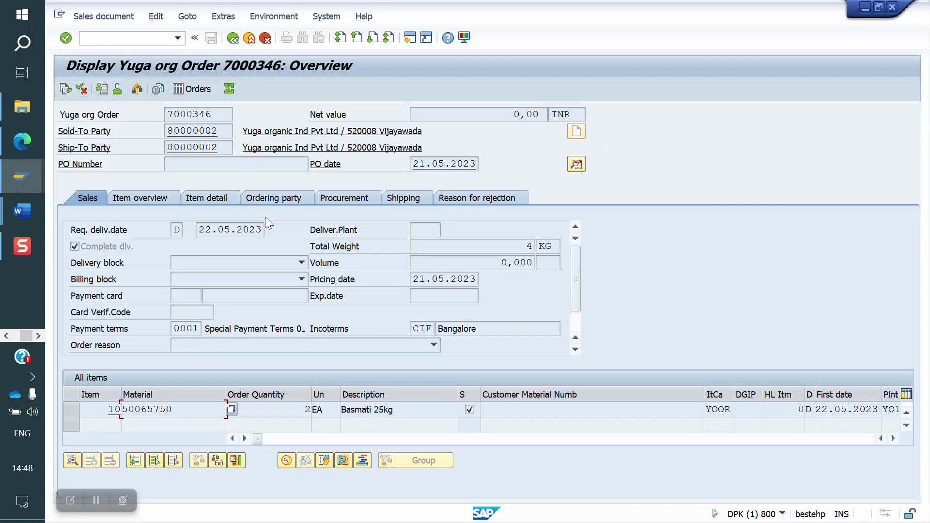
# Reopen item 10's schedule lines to examine the rounded and confirmed quantities, and go back to the VA03 initial screen
pyautogui.doubleClick(289, 412)
pyautogui.moveTo(367, 277); pyautogui.dragTo(396, 285)
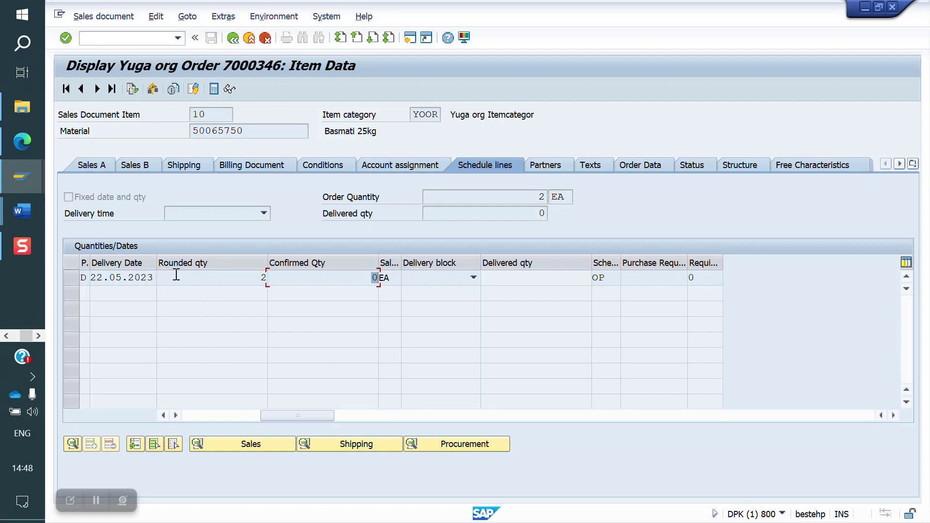
pyautogui.click(233, 38)
pyautogui.click(233, 38)
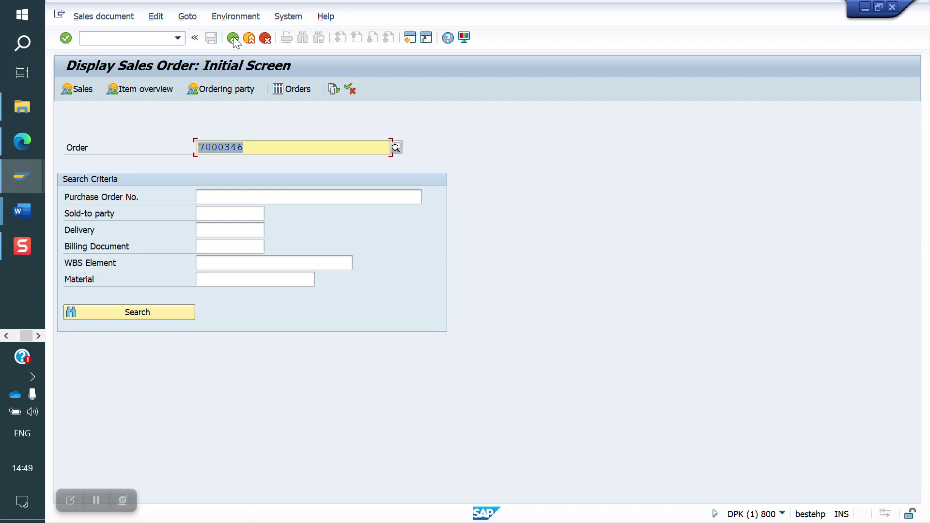
pyautogui.click(15, 246)
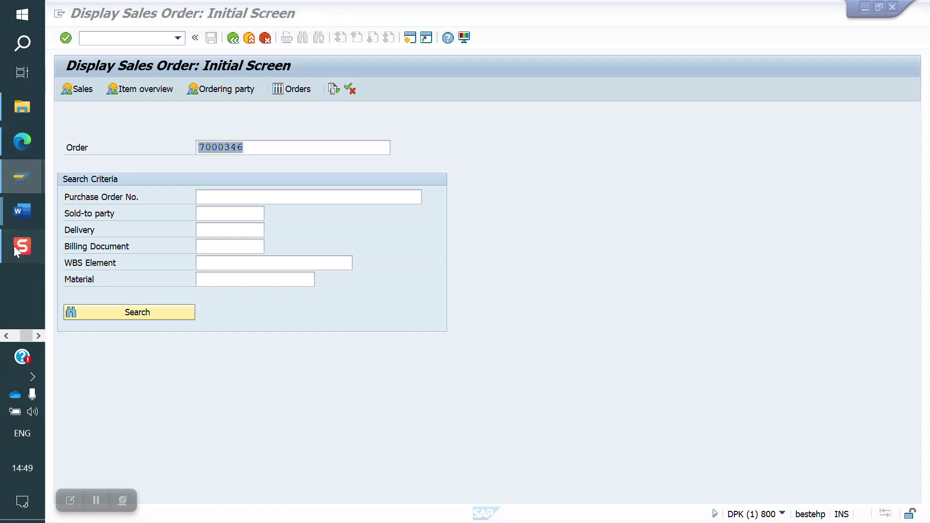